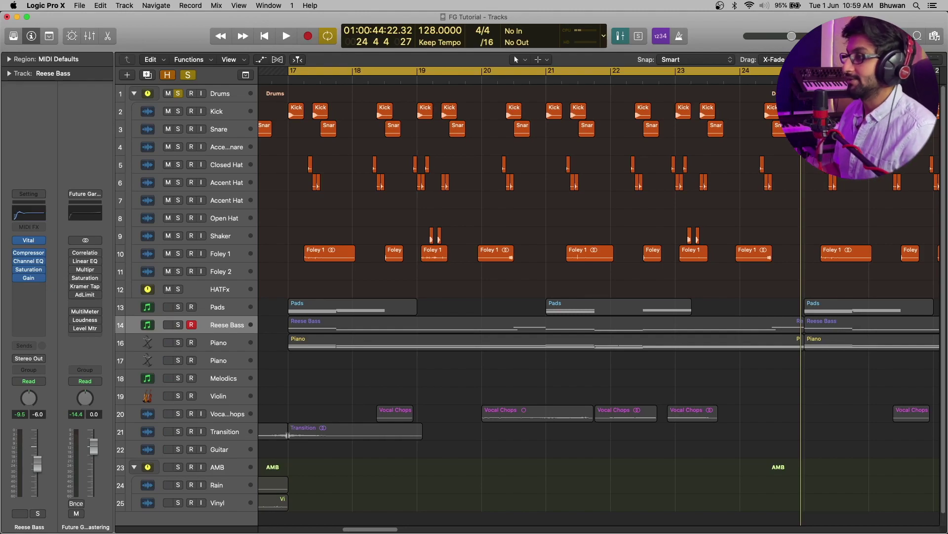
- Play back the looped section from bar 17 with the Drums stack soloed
{"action": "key", "text": "space"}
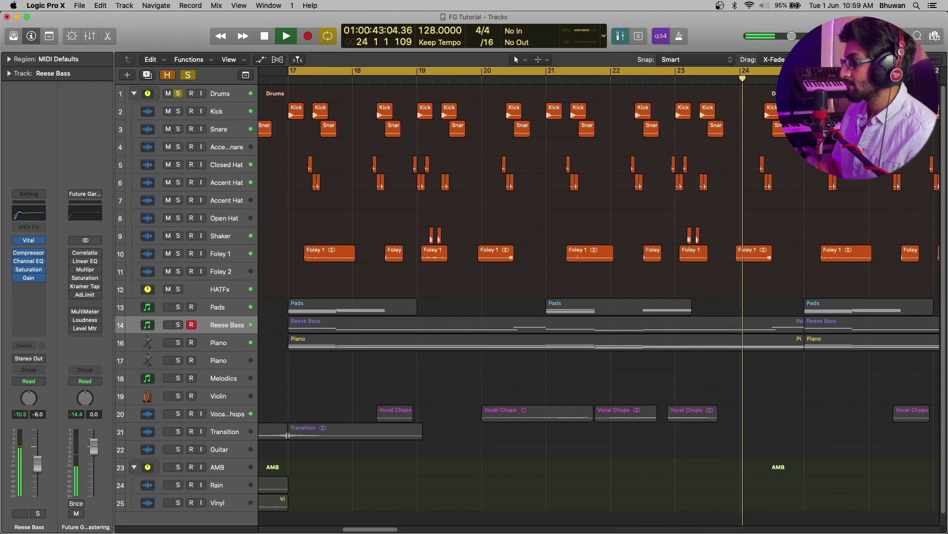
{"action": "key", "text": "space"}
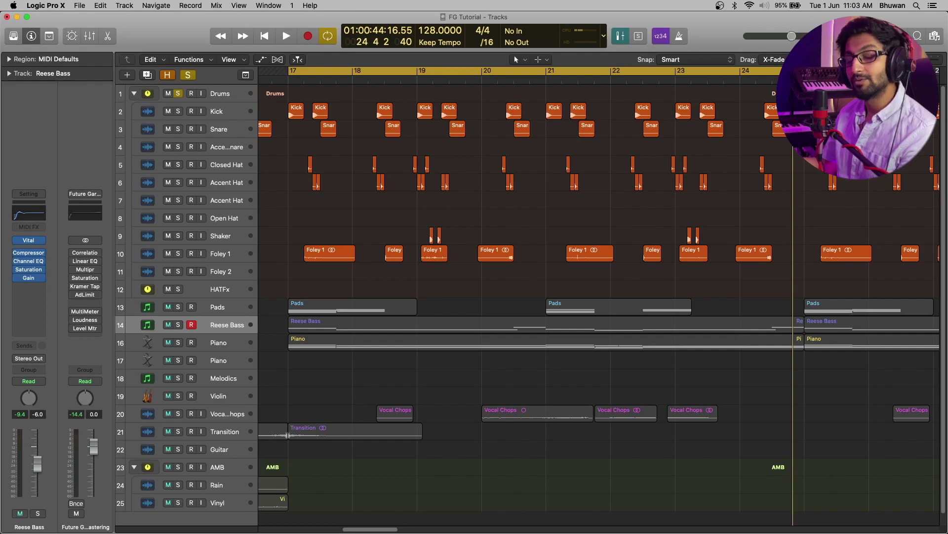
- Open the file browser and audition the Chickuh!_1, Fingers_1, Coins_1, Nail Cutter_1 and Rings_1 samples
{"action": "key", "text": "f"}
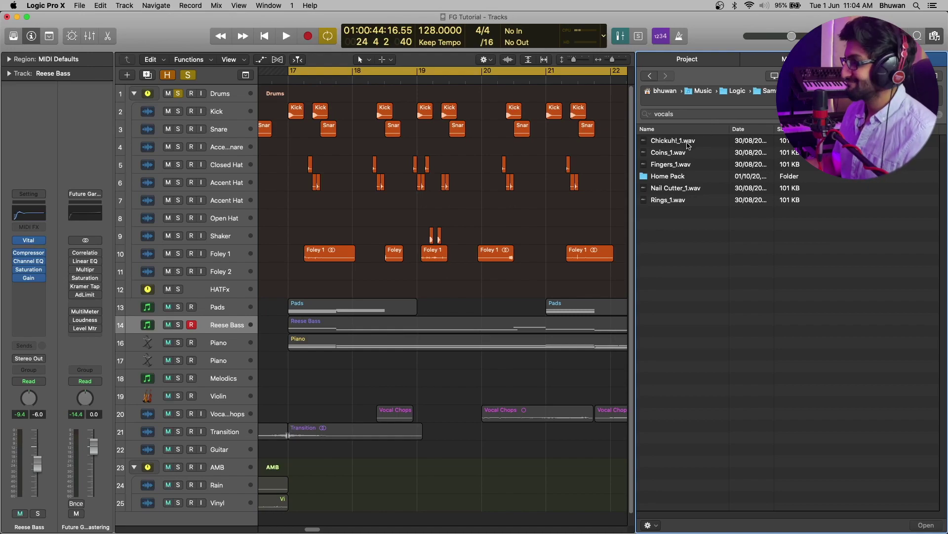
{"action": "left_click", "coordinate": [688, 143]}
{"action": "left_click", "coordinate": [677, 163]}
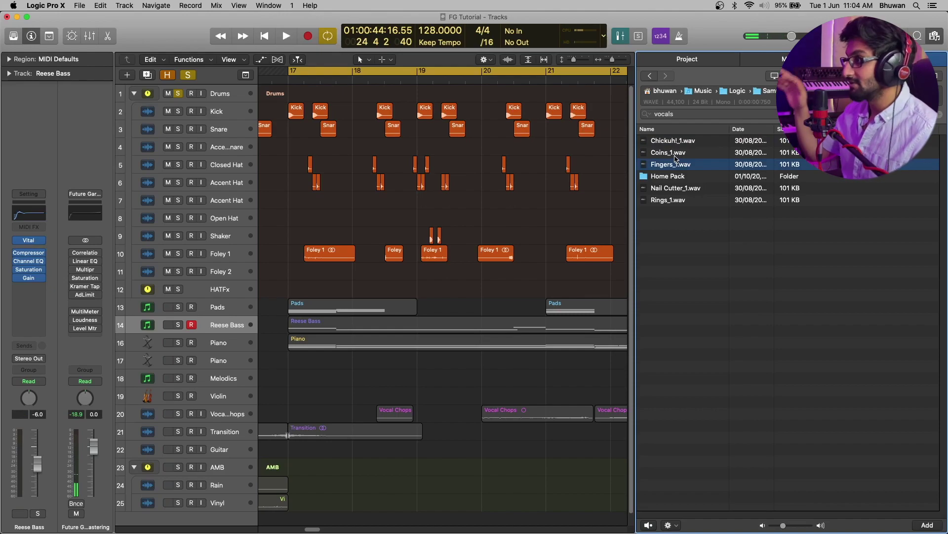
{"action": "left_click", "coordinate": [675, 156]}
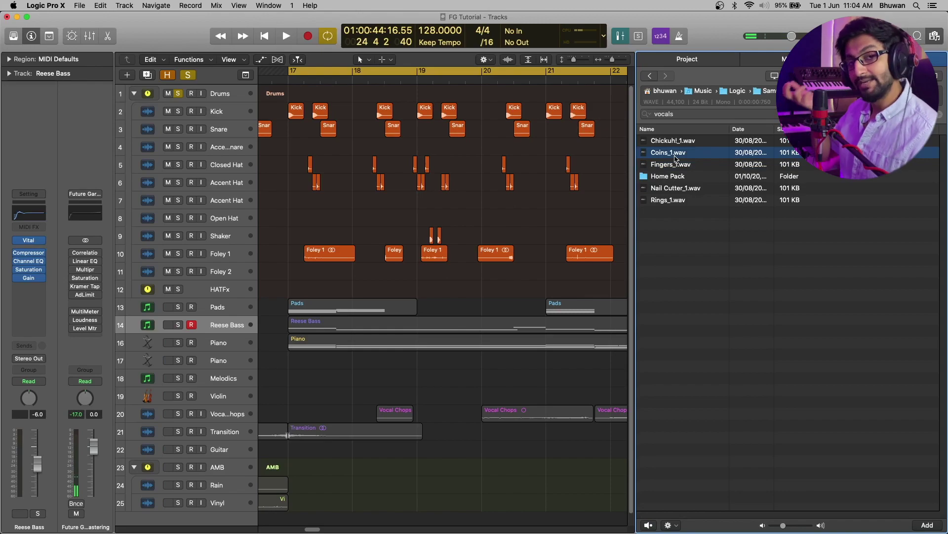
{"action": "left_click", "coordinate": [670, 191]}
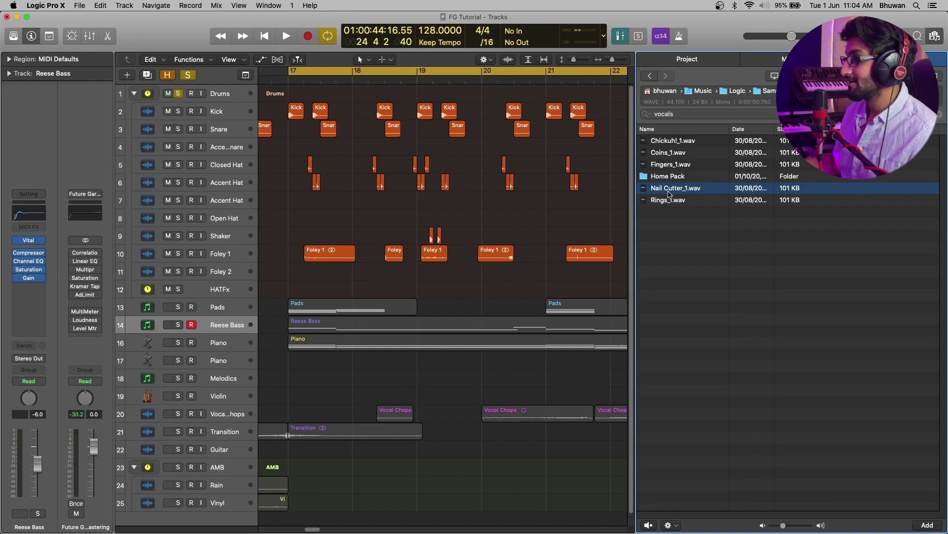
{"action": "left_click", "coordinate": [669, 201]}
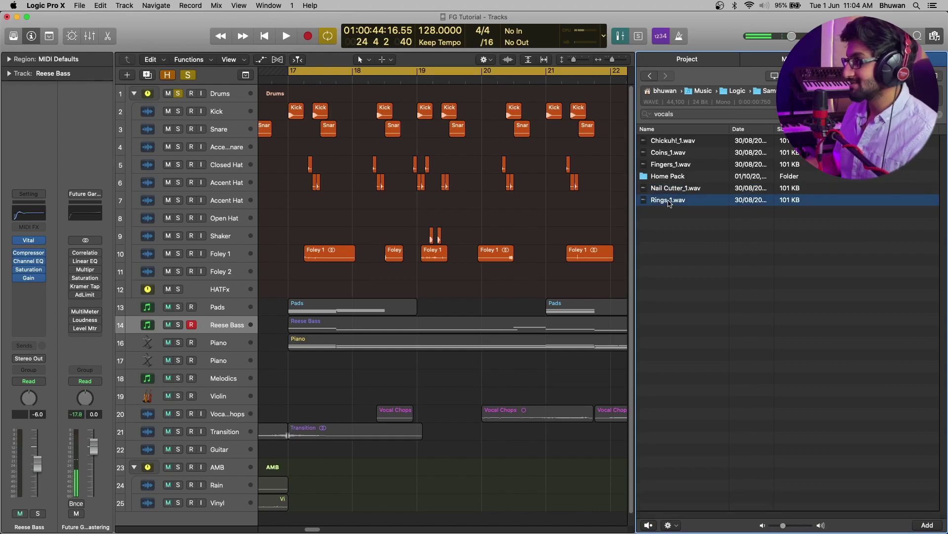
- Open the Home Pack folder and audition its household foley samples, from Bell.1.wav through Plastic scrunch.6.wav
{"action": "double_click", "coordinate": [668, 176]}
{"action": "left_click", "coordinate": [677, 143]}
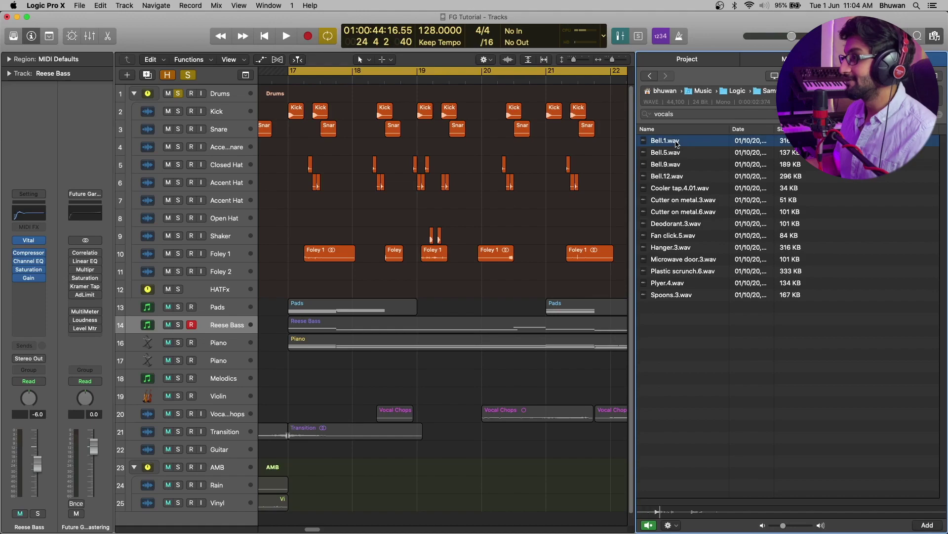
{"action": "left_click", "coordinate": [677, 154]}
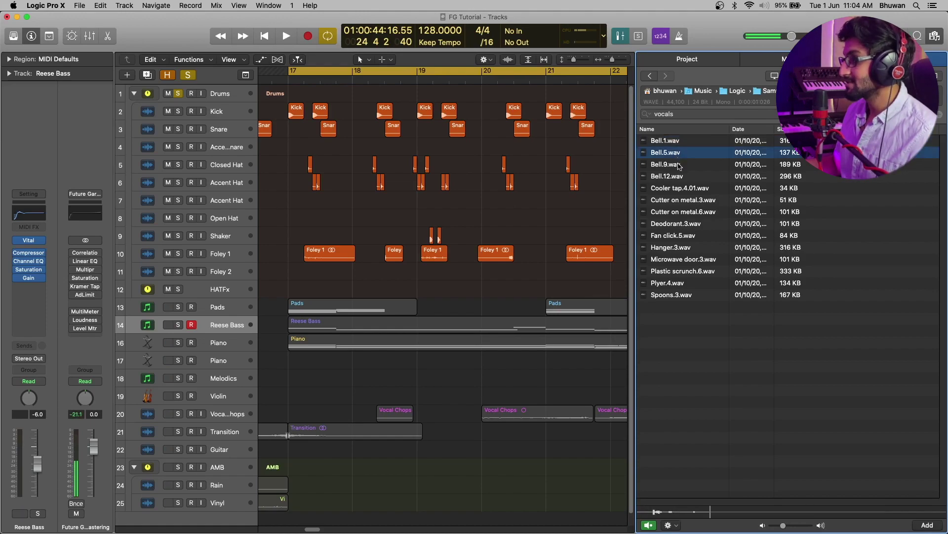
{"action": "left_click", "coordinate": [679, 165]}
{"action": "left_click", "coordinate": [688, 192]}
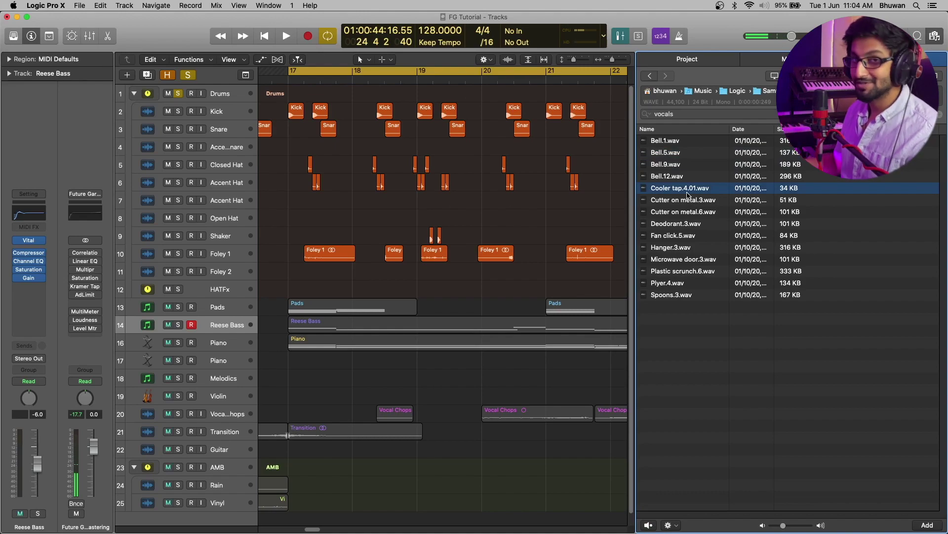
{"action": "left_click", "coordinate": [690, 201]}
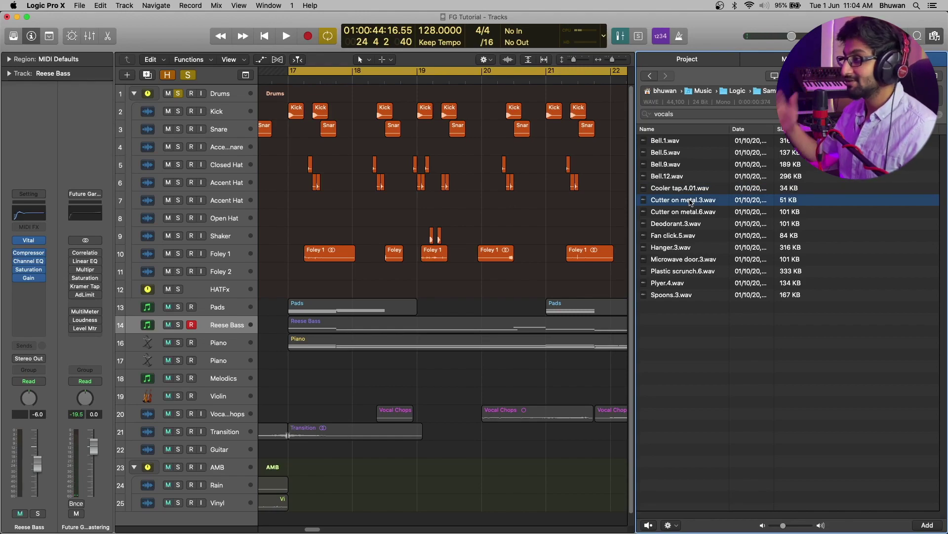
{"action": "left_click", "coordinate": [689, 213]}
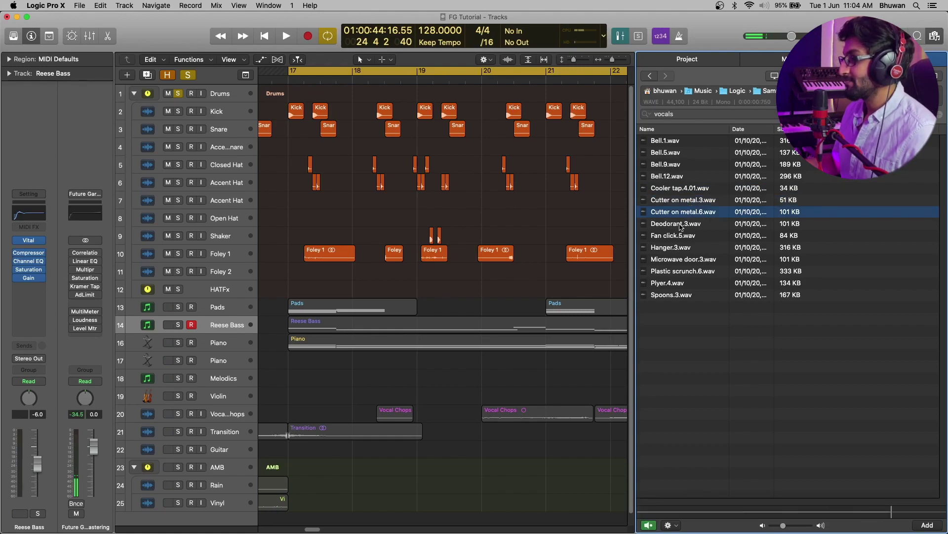
{"action": "left_click", "coordinate": [680, 225]}
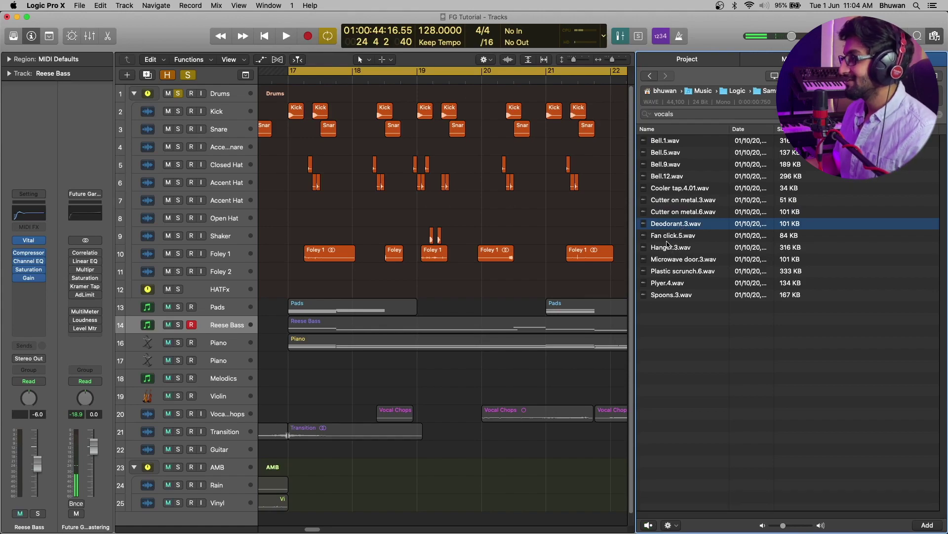
{"action": "left_click", "coordinate": [668, 238]}
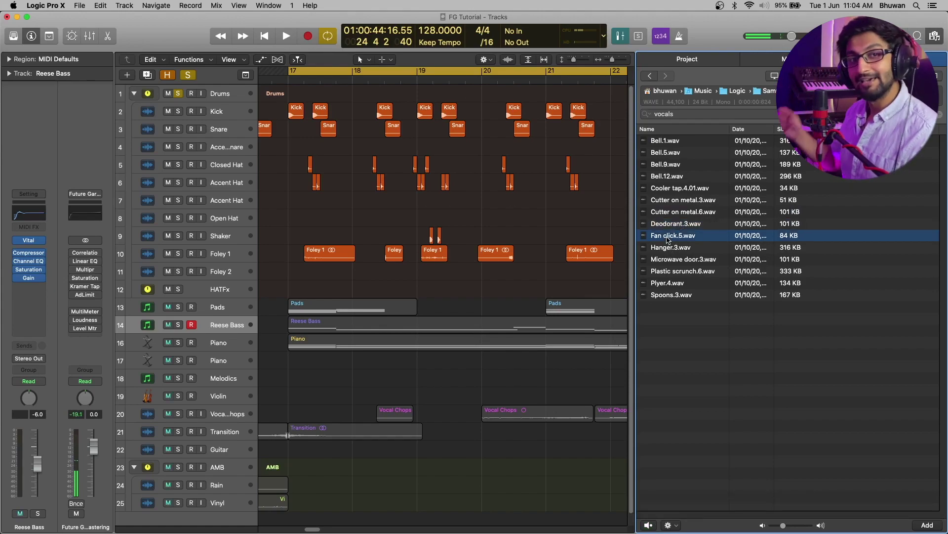
{"action": "left_click", "coordinate": [668, 252]}
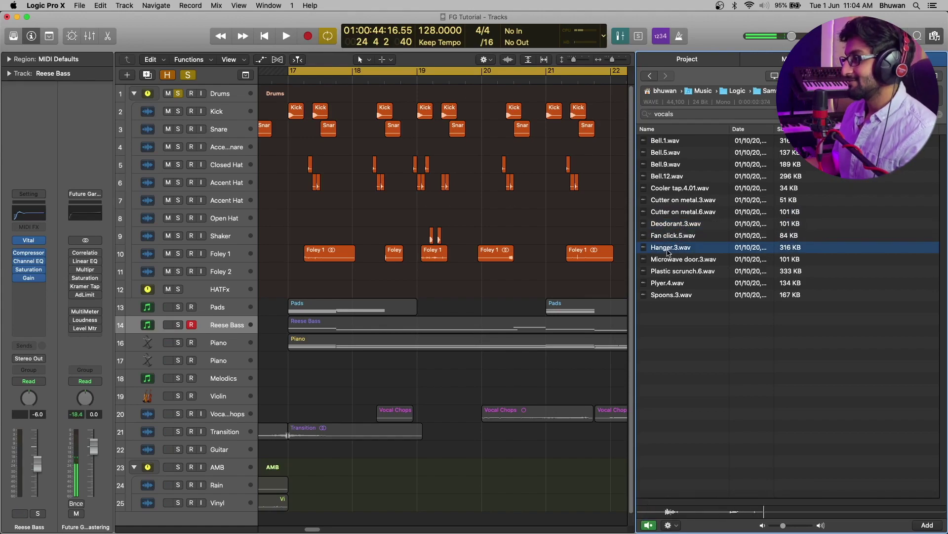
{"action": "left_click", "coordinate": [672, 266]}
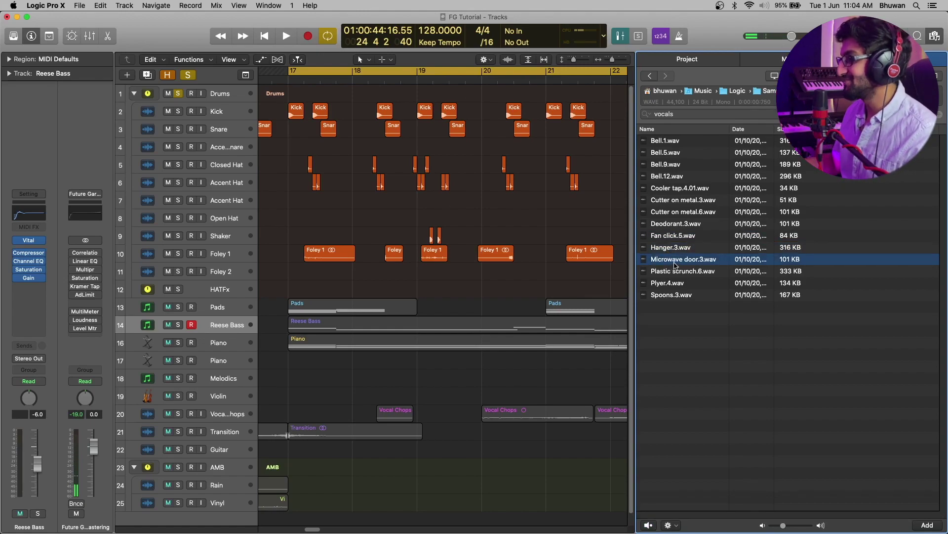
{"action": "left_click", "coordinate": [678, 273]}
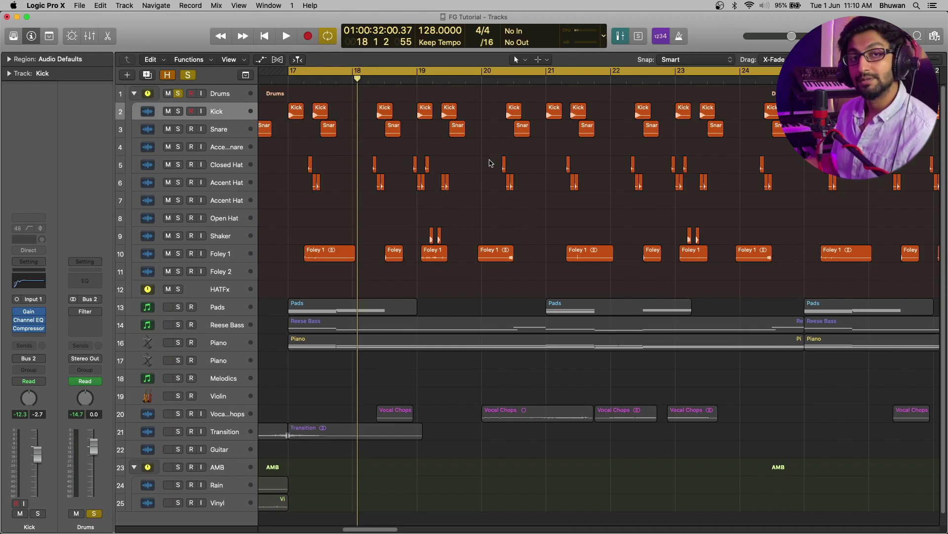
- Unsolo the Drums stack, solo only the Kick and Snare tracks, and play the pattern
{"action": "left_click", "coordinate": [178, 94]}
{"action": "left_click", "coordinate": [178, 111]}
{"action": "left_click", "coordinate": [178, 129]}
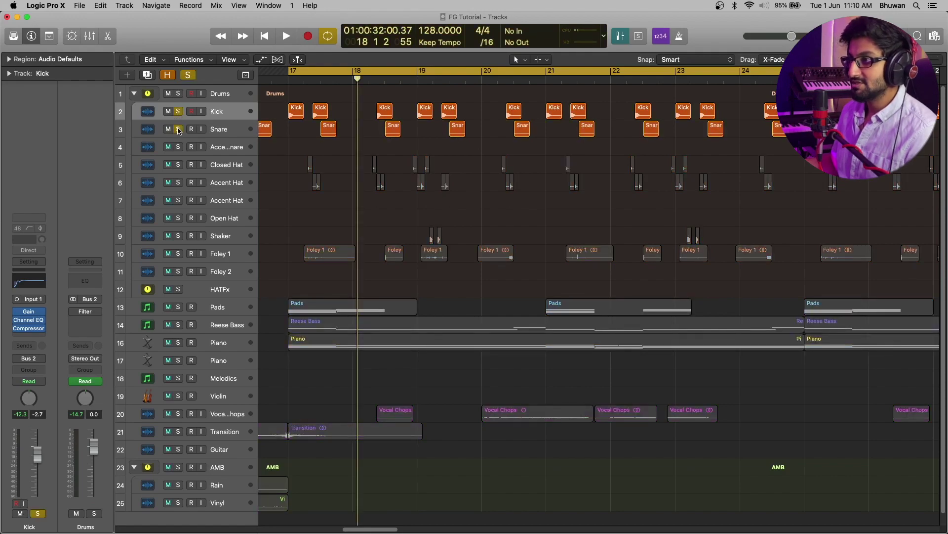
{"action": "key", "text": "space"}
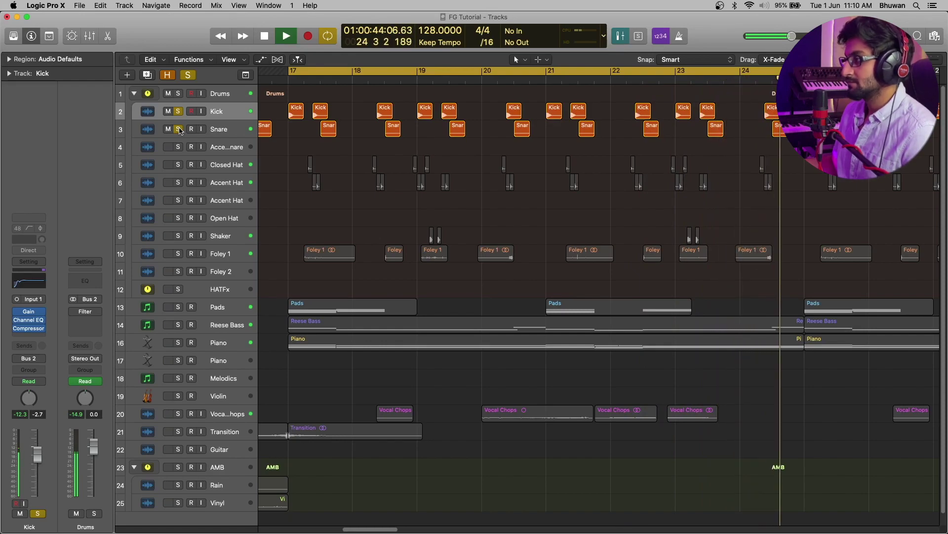
{"action": "key", "text": "space"}
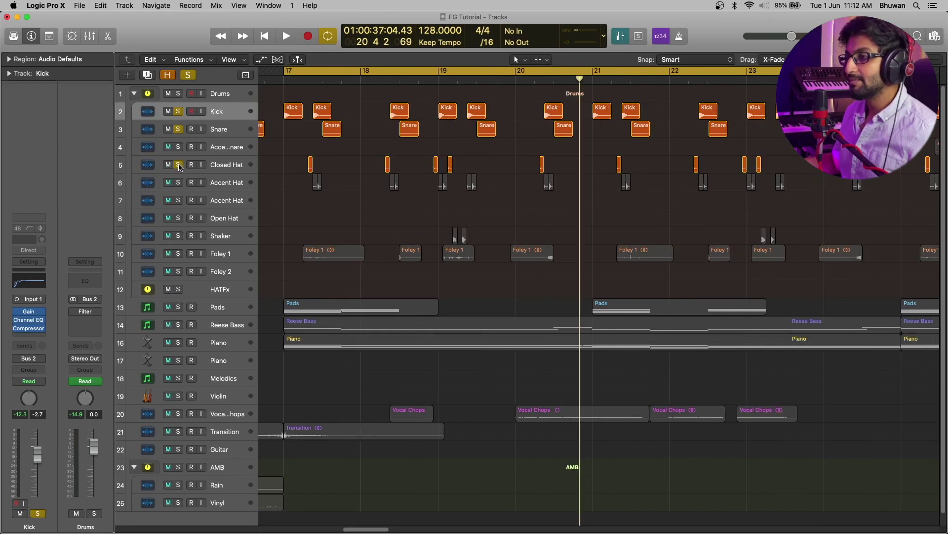
- Add the Closed Hat track to the soloed Kick and Snare and play the groove
{"action": "left_click", "coordinate": [178, 164]}
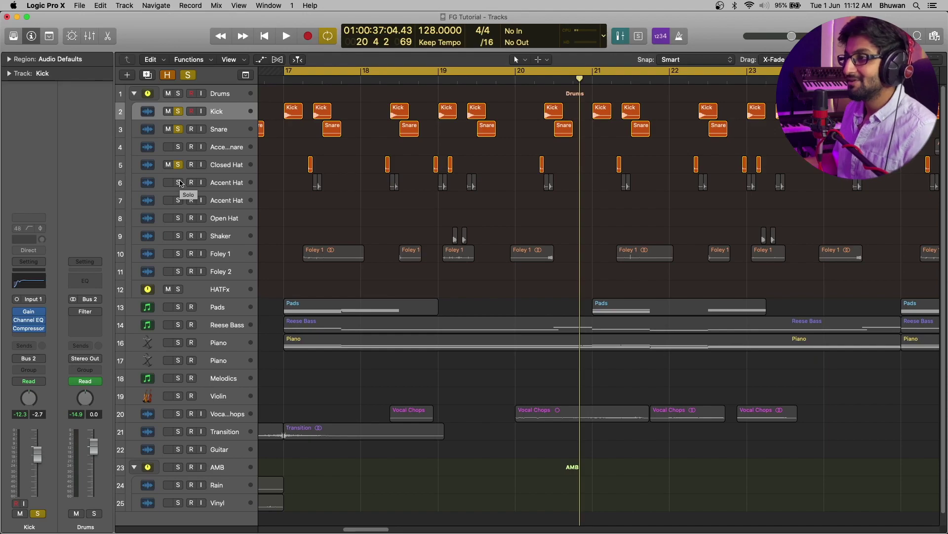
{"action": "key", "text": "space"}
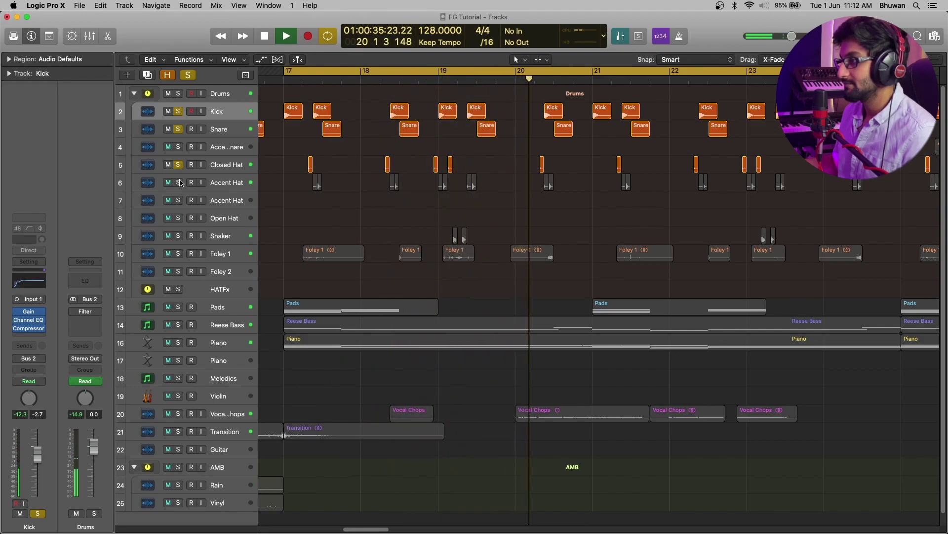
{"action": "key", "text": "space"}
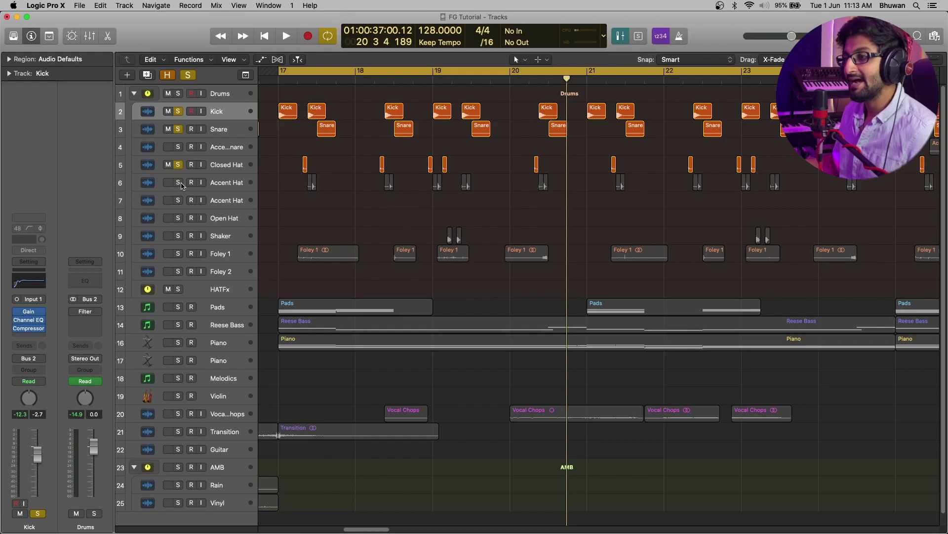
- Solo the Accent Hat on track 6 and examine its hits against the kick and closed hat in bar 20
{"action": "left_click", "coordinate": [179, 184]}
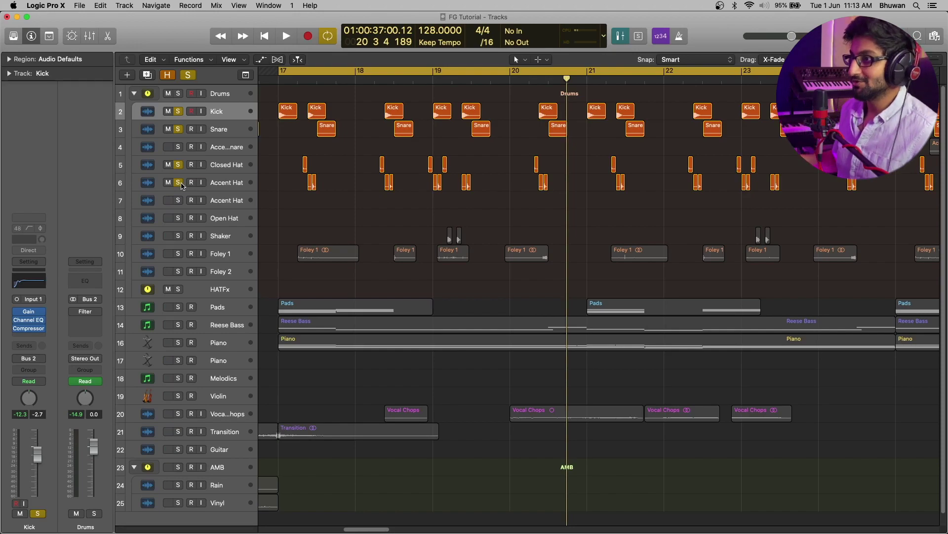
{"action": "key", "text": "super+Right"}
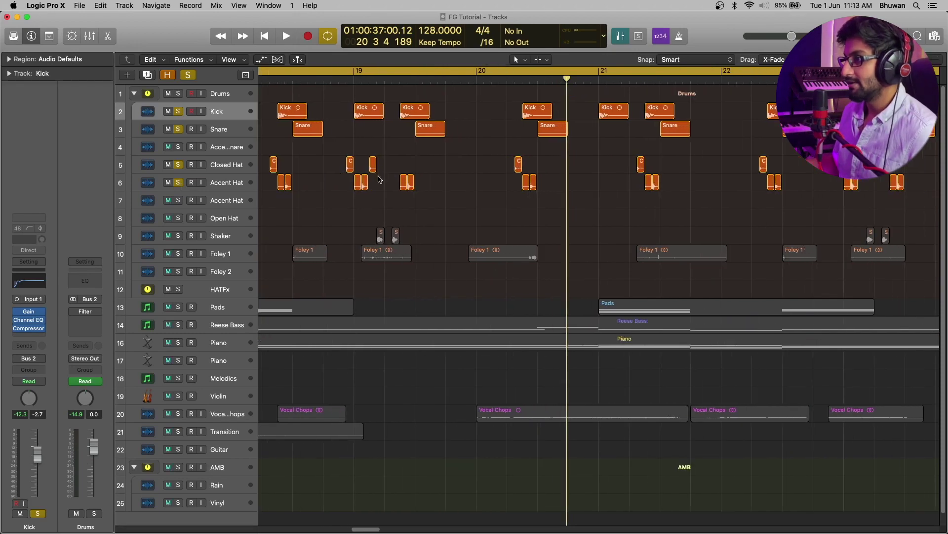
{"action": "key", "text": "super+Right"}
{"action": "key", "text": "super+Right"}
{"action": "key", "text": "super+Right"}
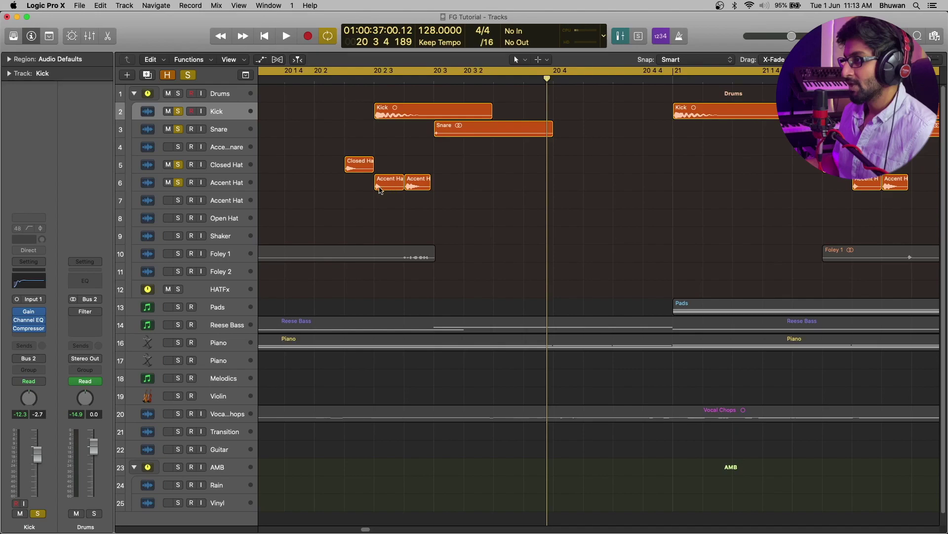
{"action": "key", "text": "super+Right"}
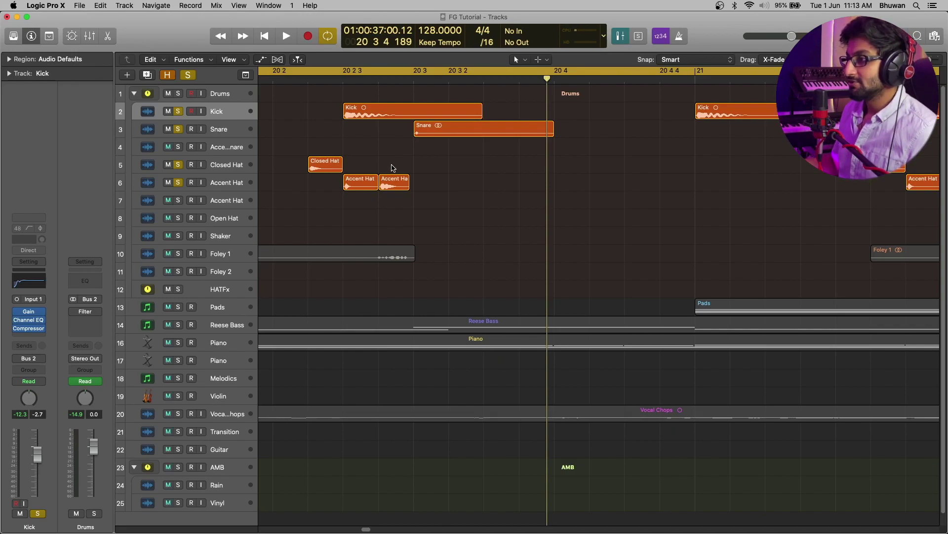
- Move the playhead to bar 17 and play the loop with kick, snare, closed hat and accent hat
{"action": "scroll", "coordinate": [435, 138], "scroll_direction": "left", "scroll_amount": 5}
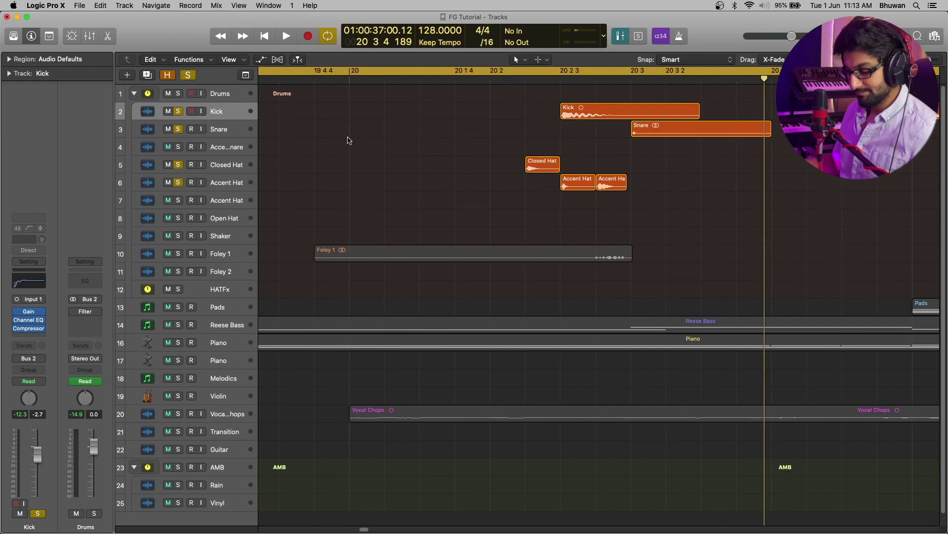
{"action": "key", "text": "super+Left"}
{"action": "key", "text": "super+Left"}
{"action": "key", "text": "super+Left"}
{"action": "key", "text": "super+Left"}
{"action": "key", "text": "super+Left"}
{"action": "key", "text": "super+Left"}
{"action": "left_click", "coordinate": [569, 78]}
{"action": "key", "text": "super+Right"}
{"action": "key", "text": "super+Right"}
{"action": "key", "text": "super+Right"}
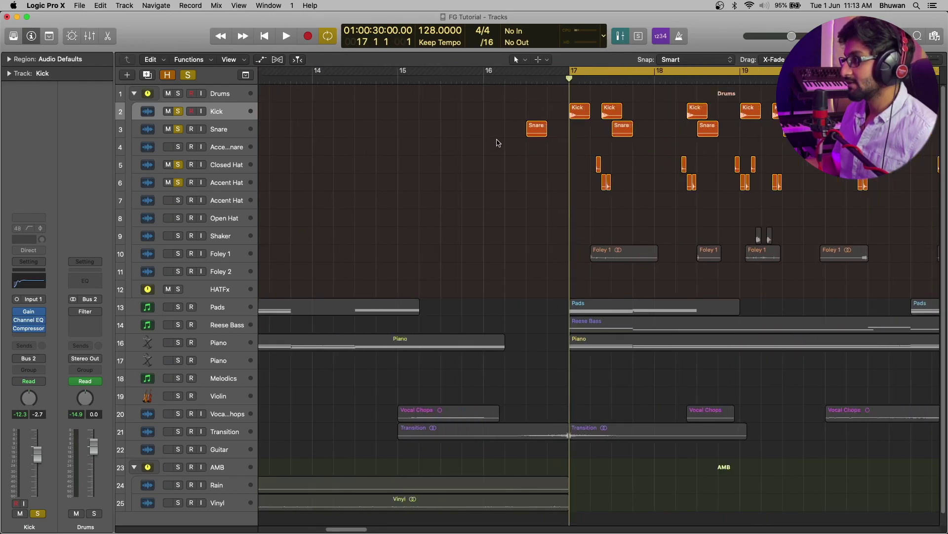
{"action": "key", "text": "space"}
{"action": "scroll", "coordinate": [510, 143], "scroll_direction": "right", "scroll_amount": 10}
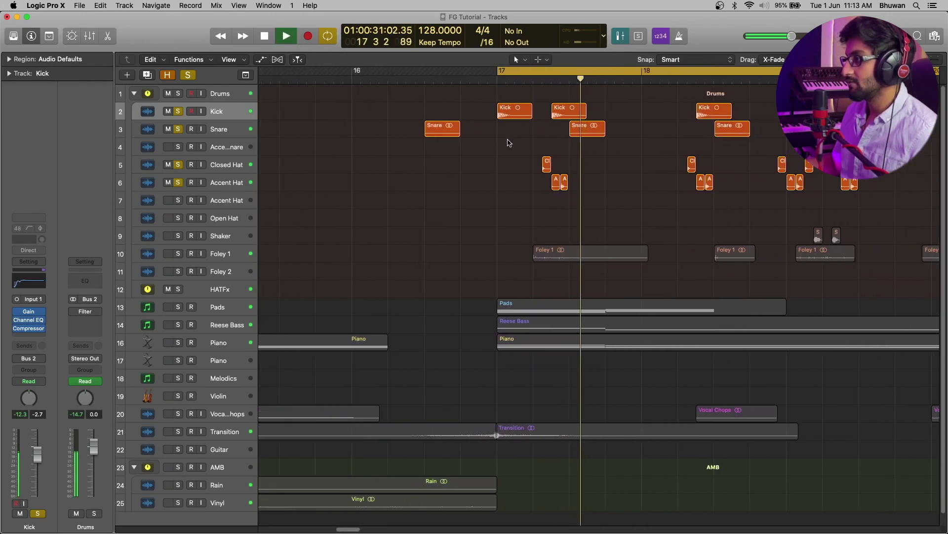
{"action": "key", "text": "super+Left"}
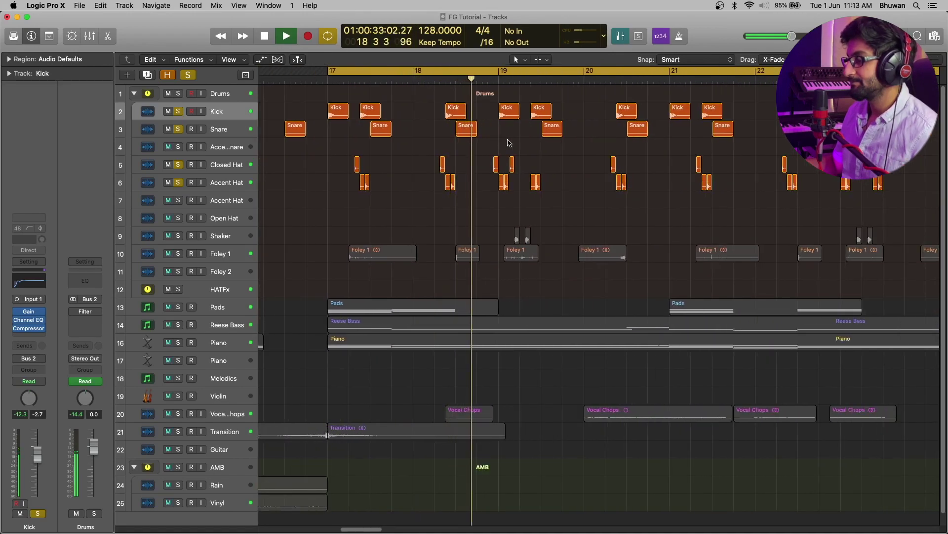
{"action": "key", "text": "super+Left"}
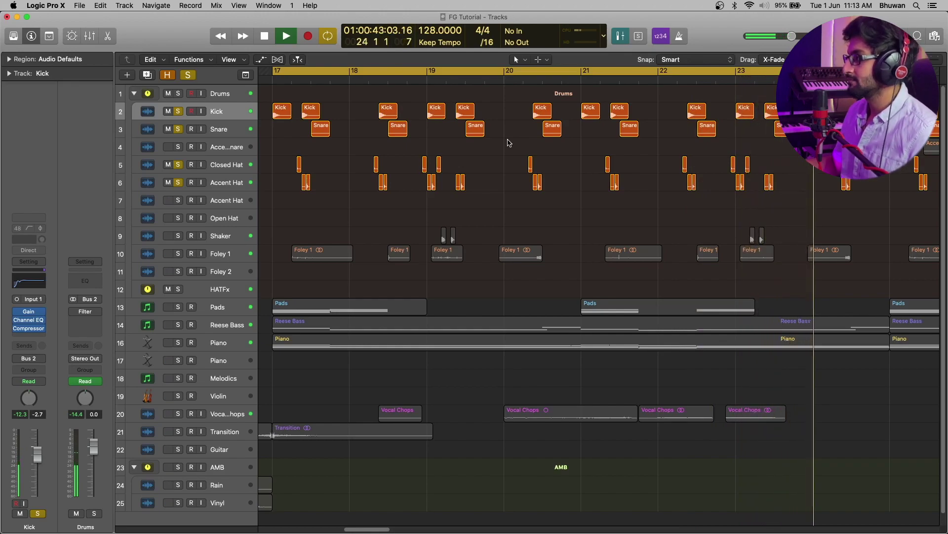
{"action": "key", "text": "space"}
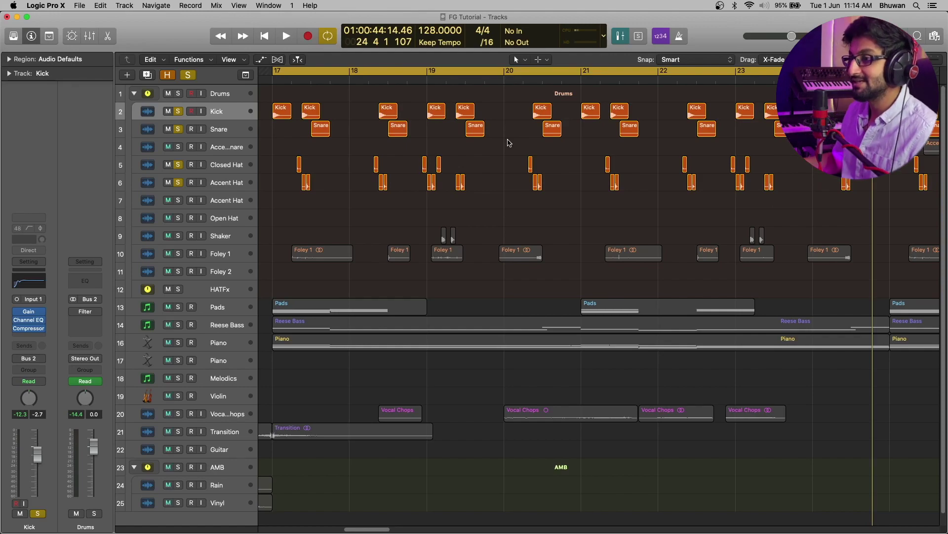
- Solo the Shaker track as well and play the drum pattern from bar 17
{"action": "left_click", "coordinate": [178, 236]}
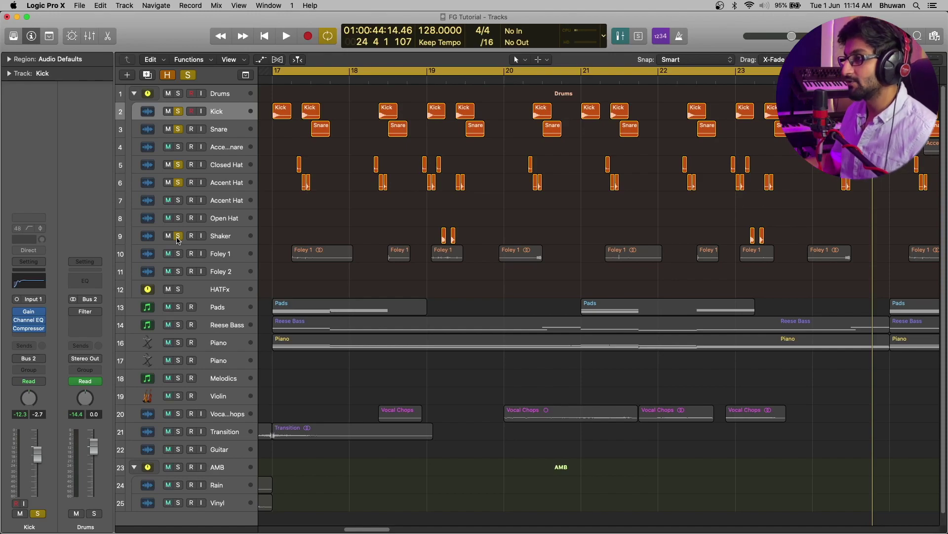
{"action": "left_click", "coordinate": [271, 79]}
{"action": "key", "text": "space"}
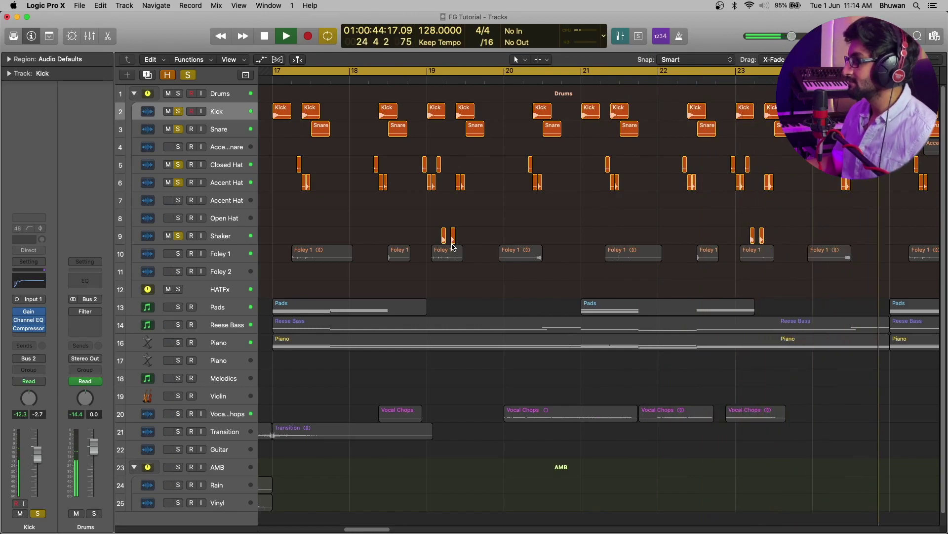
- Stop the playback, solo the Accent Snare track as well and play the drums from bar 25
{"action": "key", "text": "space"}
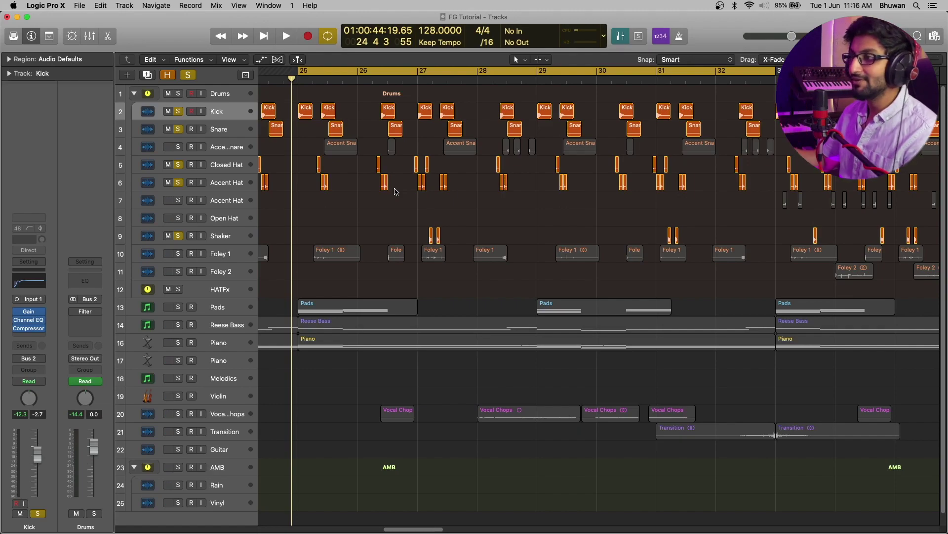
{"action": "key", "text": "space"}
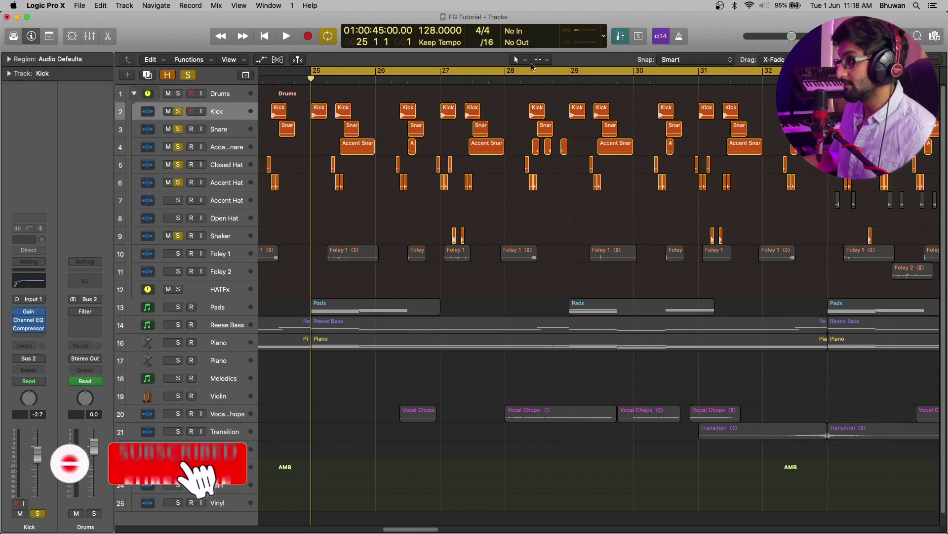
{"action": "key", "text": "space"}
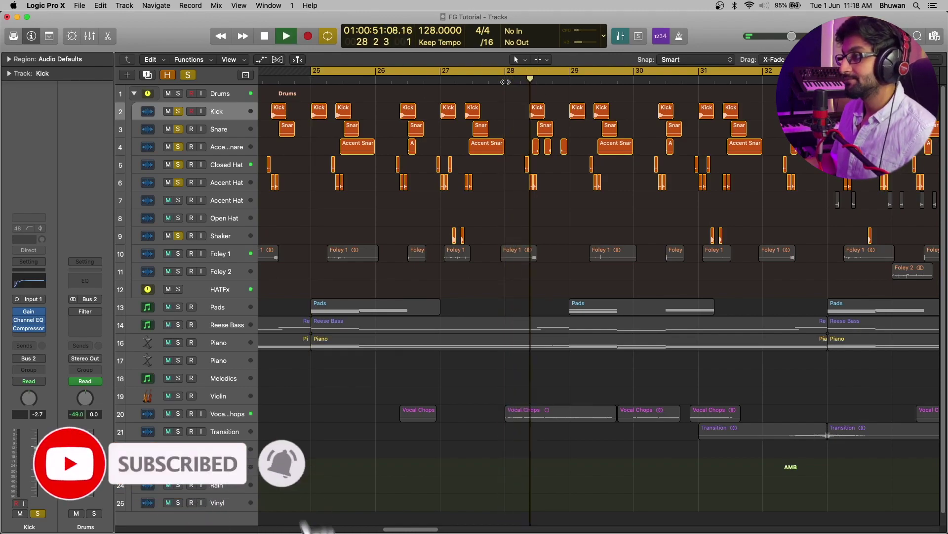
{"action": "key", "text": "space"}
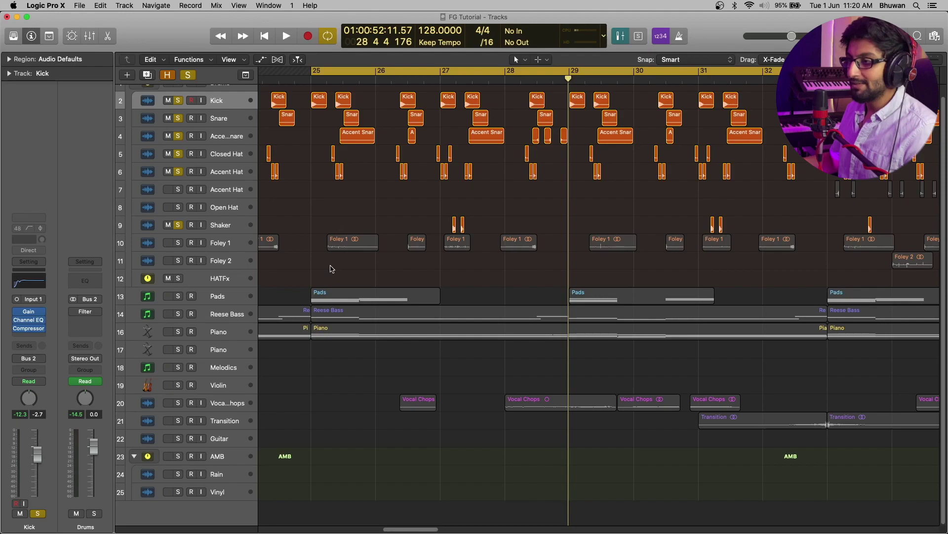
- Solo Foley 1, play from bar 25, and drop the Closed Hat, Accent Hat and Shaker from the solo
{"action": "left_click", "coordinate": [179, 244]}
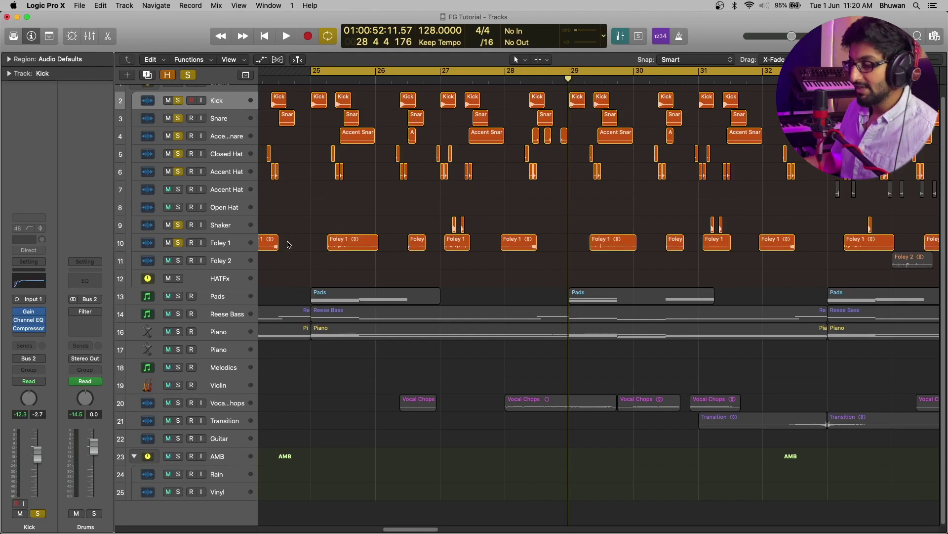
{"action": "key", "text": "super+Right"}
{"action": "key", "text": "super+Right"}
{"action": "scroll", "coordinate": [323, 243], "scroll_direction": "left", "scroll_amount": 5}
{"action": "scroll", "coordinate": [323, 243], "scroll_direction": "left", "scroll_amount": 5}
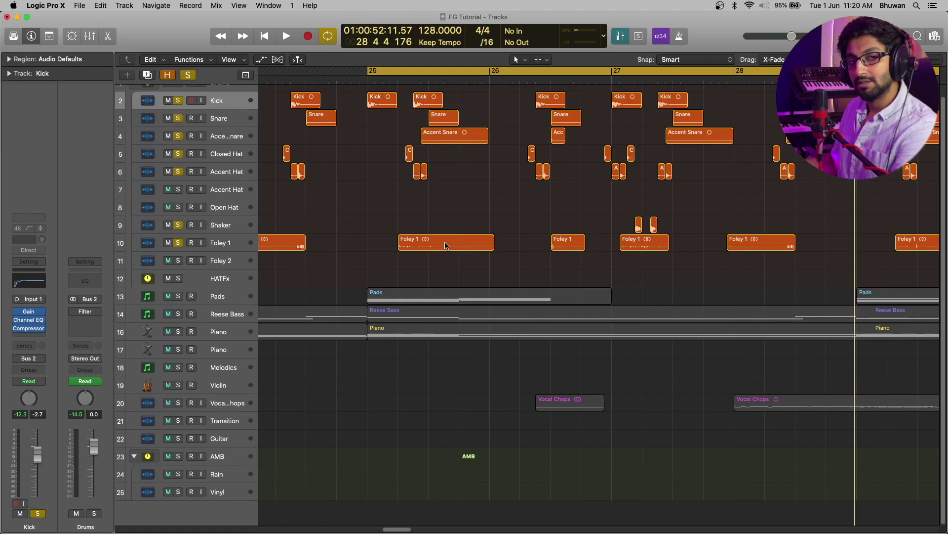
{"action": "left_click", "coordinate": [366, 80]}
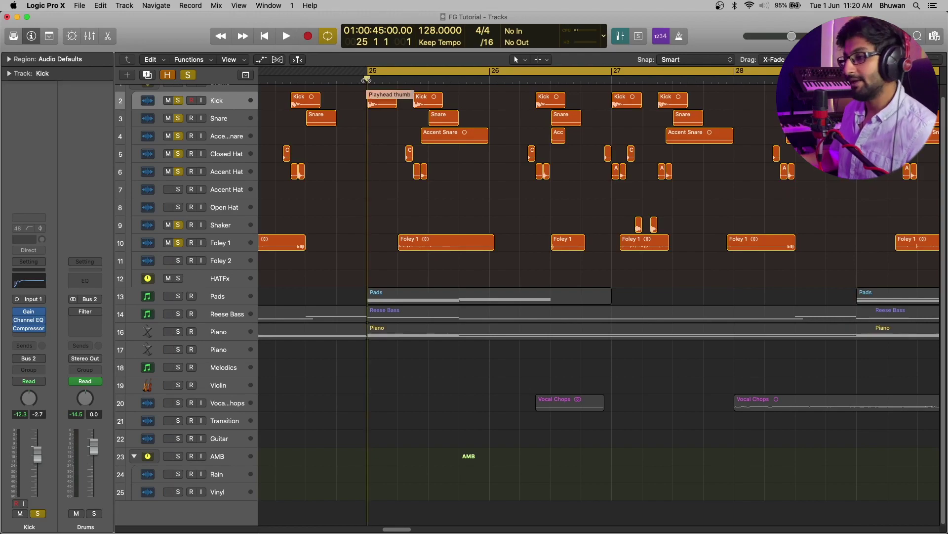
{"action": "key", "text": "space"}
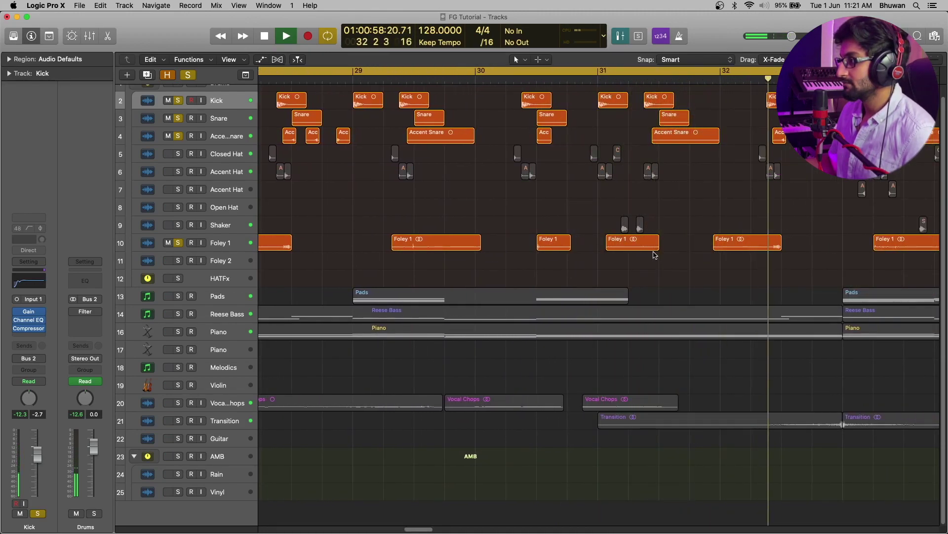
{"action": "key", "text": "space"}
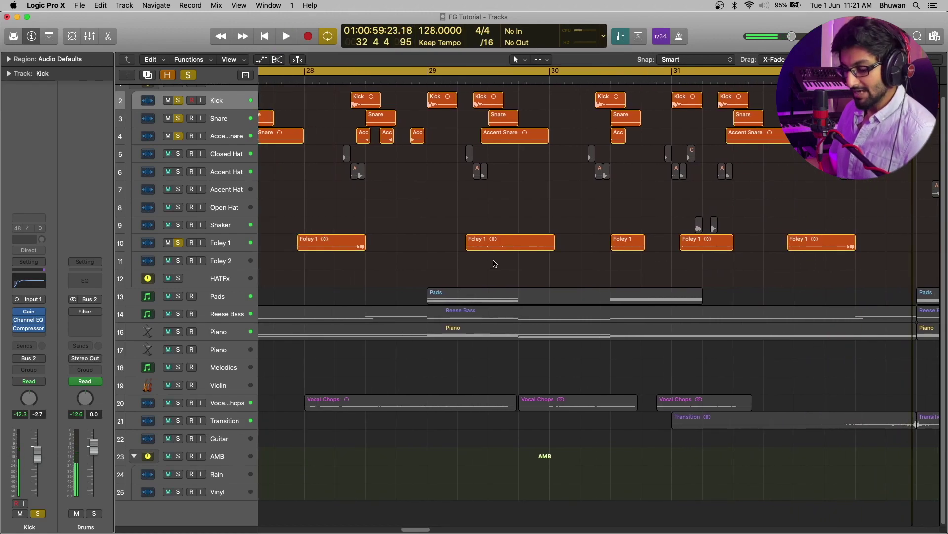
- Play the kick, snare, accent snare and Foley 1 layers from bar 28
{"action": "key", "text": "super+Left"}
{"action": "scroll", "coordinate": [409, 263], "scroll_direction": "left", "scroll_amount": 2}
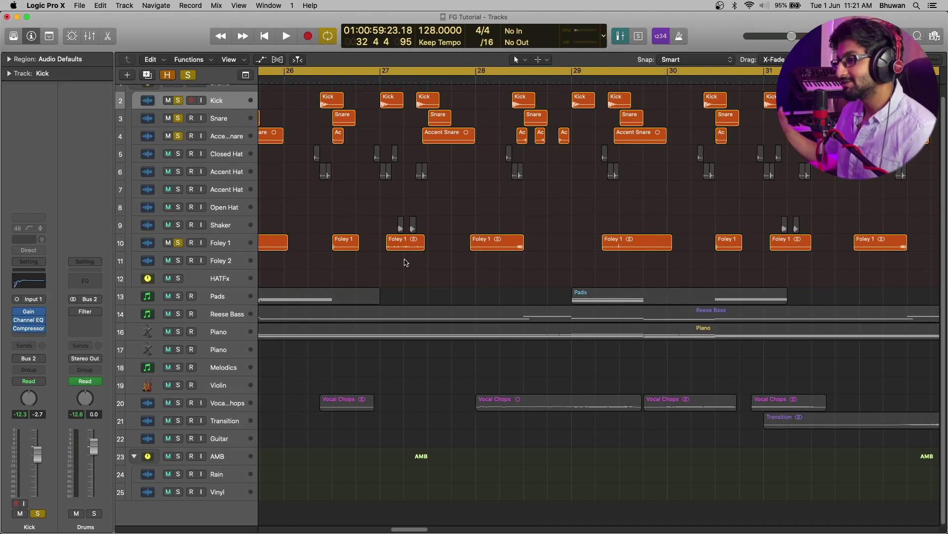
{"action": "scroll", "coordinate": [405, 262], "scroll_direction": "left", "scroll_amount": 5}
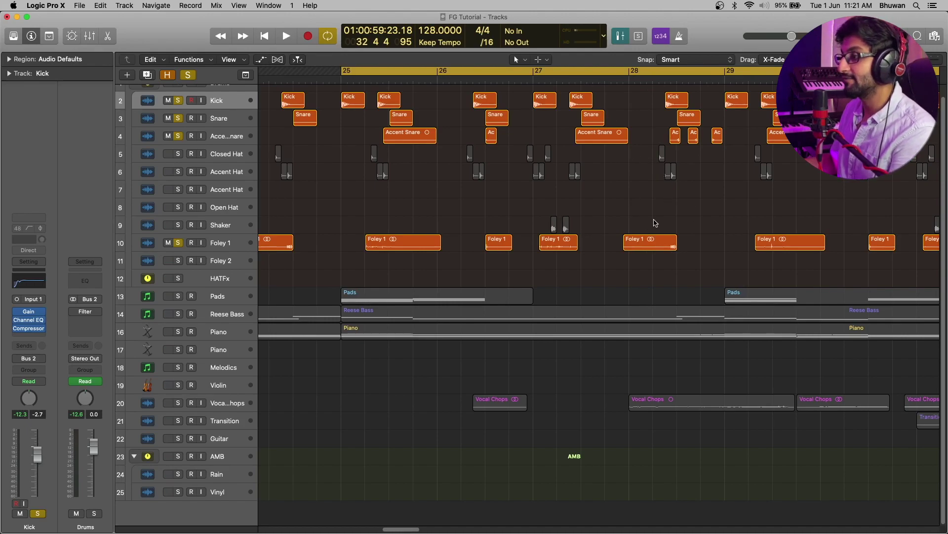
{"action": "left_click", "coordinate": [628, 81]}
{"action": "key", "text": "space"}
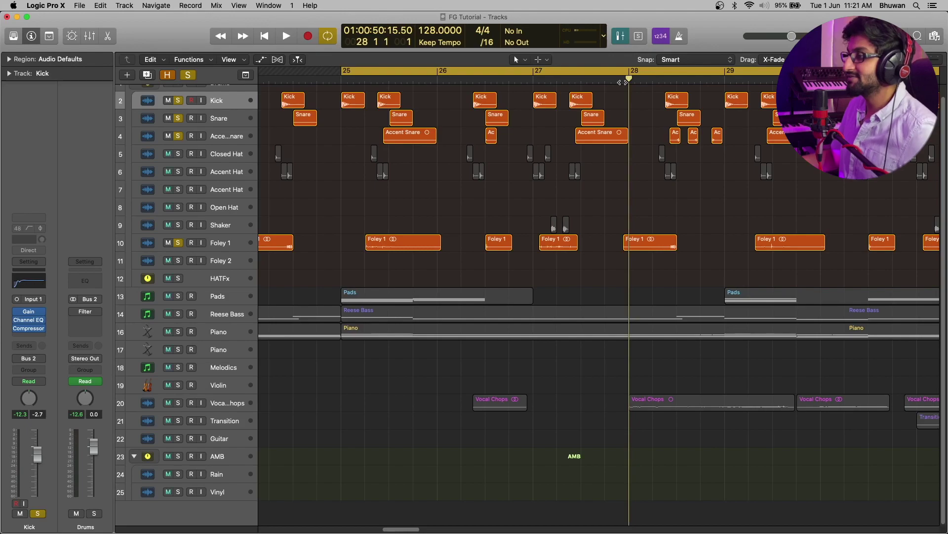
{"action": "key", "text": "space"}
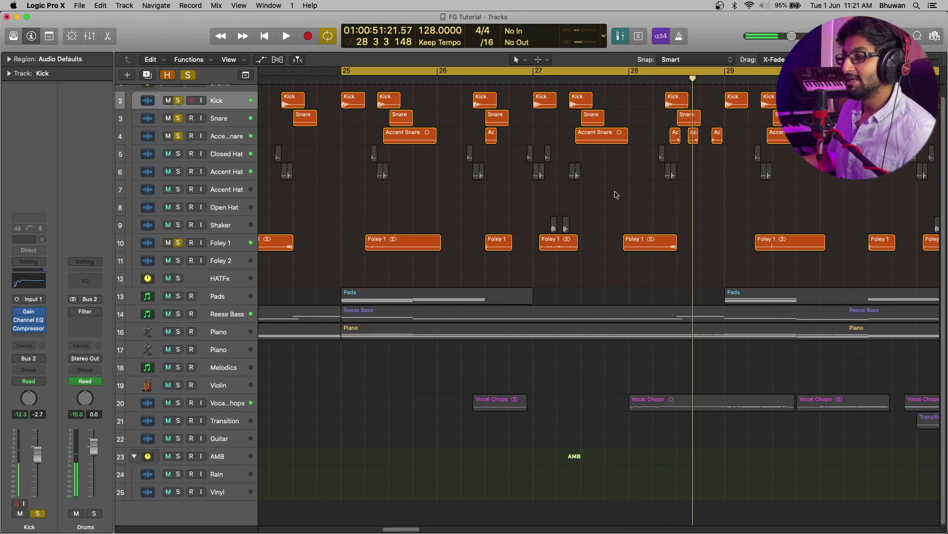
- Unsolo the Accent Snare and Snare tracks and play only the Kick with Foley 1 from bar 28
{"action": "left_click", "coordinate": [179, 242]}
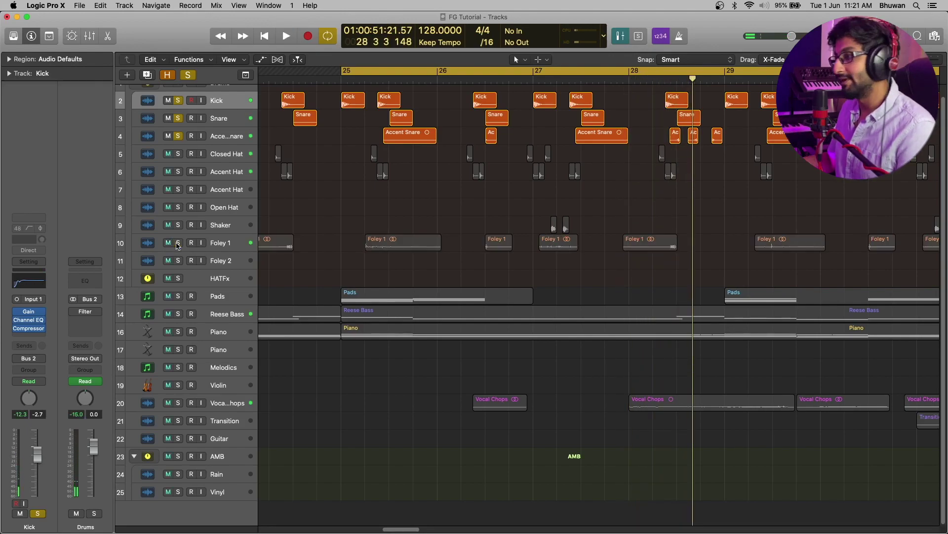
{"action": "left_click", "coordinate": [178, 243]}
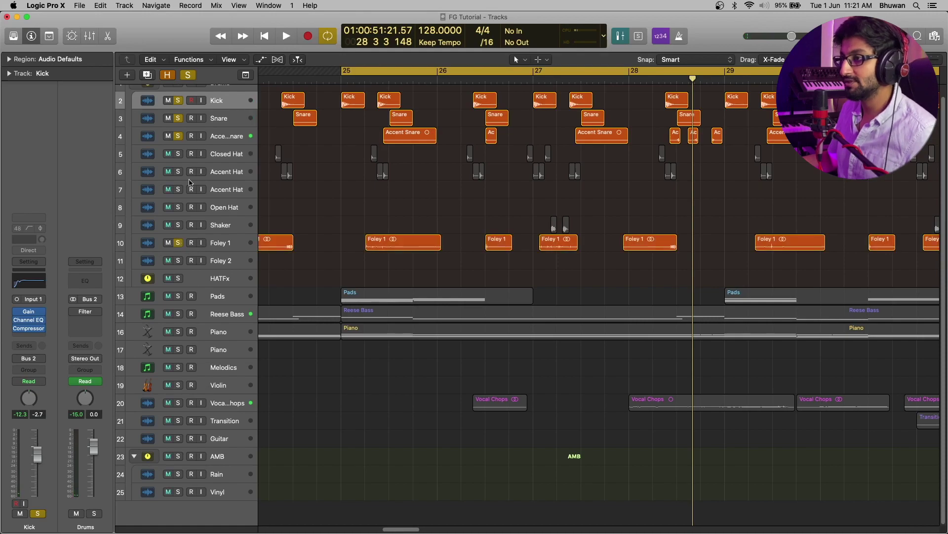
{"action": "left_click", "coordinate": [178, 136]}
{"action": "left_click", "coordinate": [179, 118]}
{"action": "key", "text": "space"}
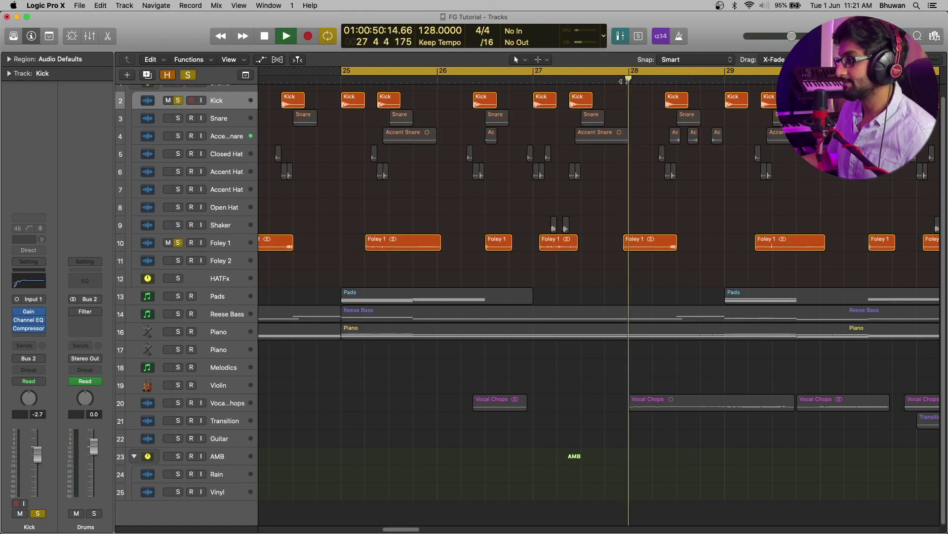
{"action": "key", "text": "space"}
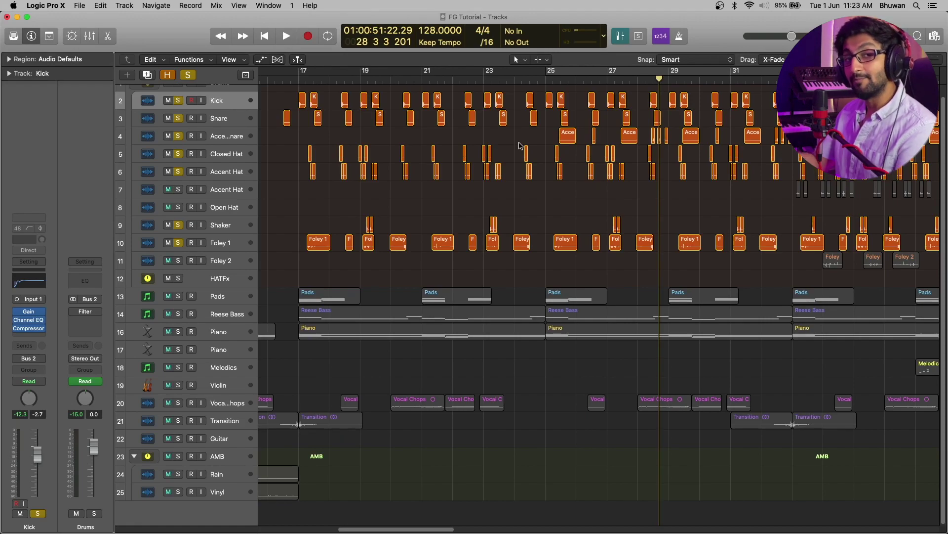
- Solo the second Accent Hat on track 7 and play the layered drums from bar 33
{"action": "scroll", "coordinate": [519, 144], "scroll_direction": "right", "scroll_amount": 5}
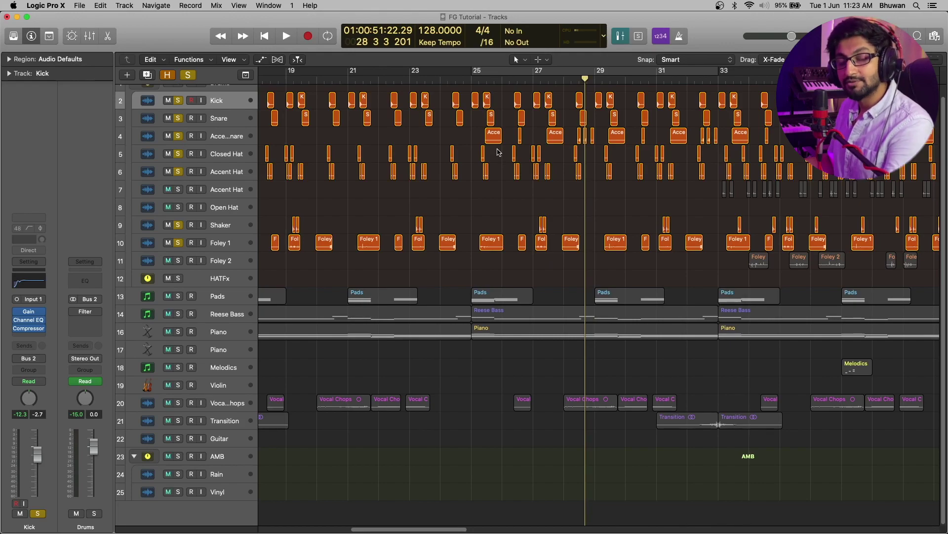
{"action": "scroll", "coordinate": [504, 170], "scroll_direction": "right", "scroll_amount": 5}
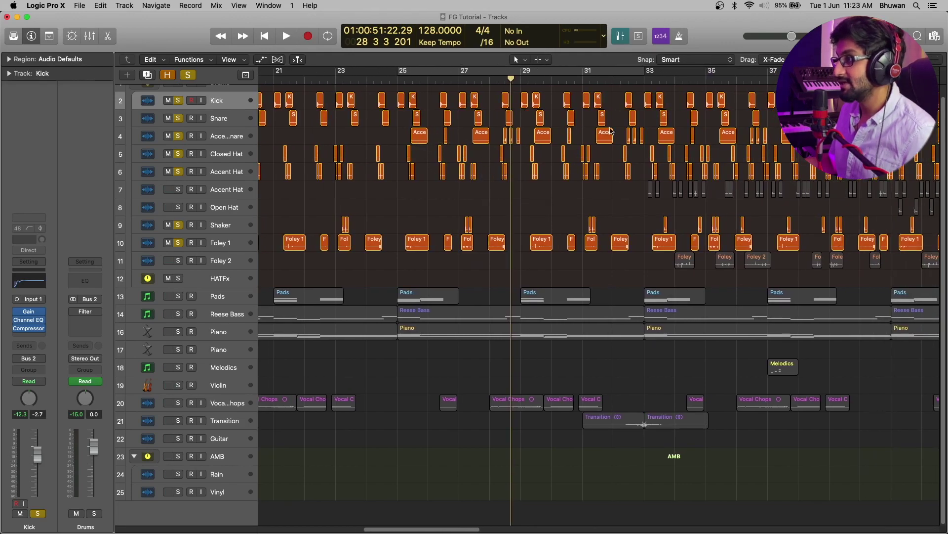
{"action": "scroll", "coordinate": [385, 155], "scroll_direction": "left", "scroll_amount": 5}
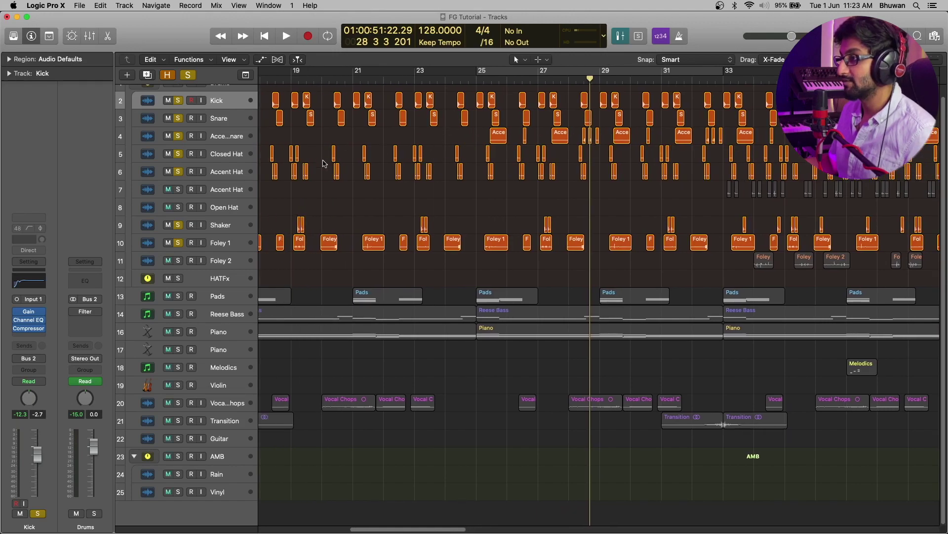
{"action": "scroll", "coordinate": [515, 142], "scroll_direction": "right", "scroll_amount": 3}
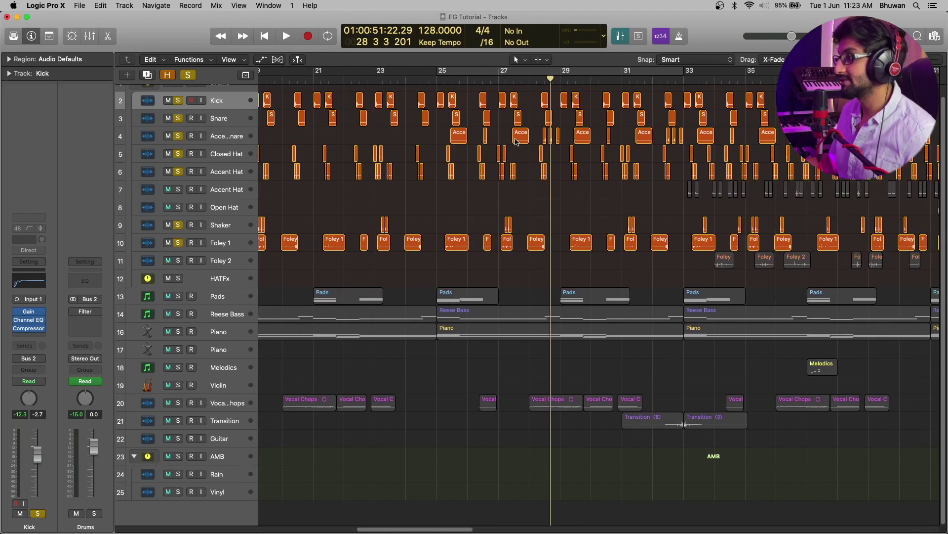
{"action": "scroll", "coordinate": [644, 171], "scroll_direction": "right", "scroll_amount": 1}
{"action": "scroll", "coordinate": [644, 171], "scroll_direction": "right", "scroll_amount": 4}
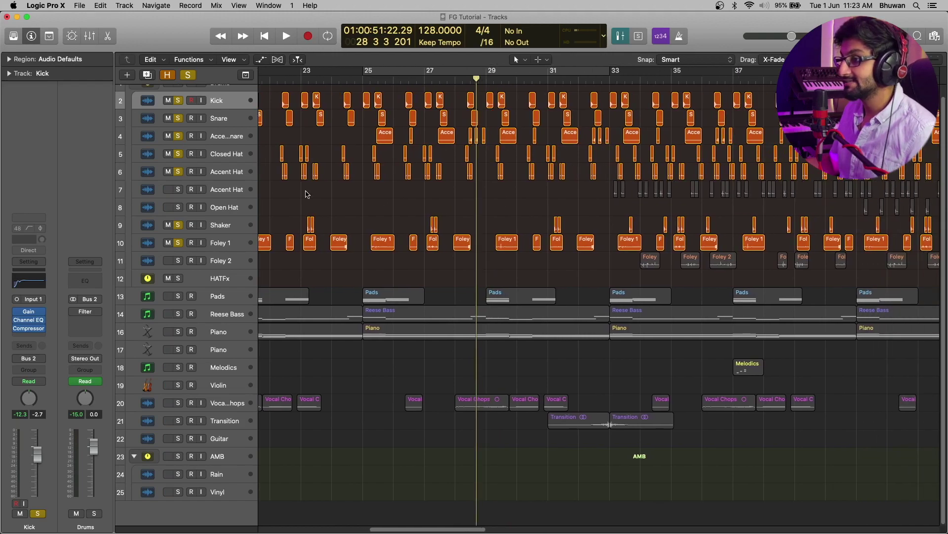
{"action": "scroll", "coordinate": [612, 201], "scroll_direction": "right", "scroll_amount": 4}
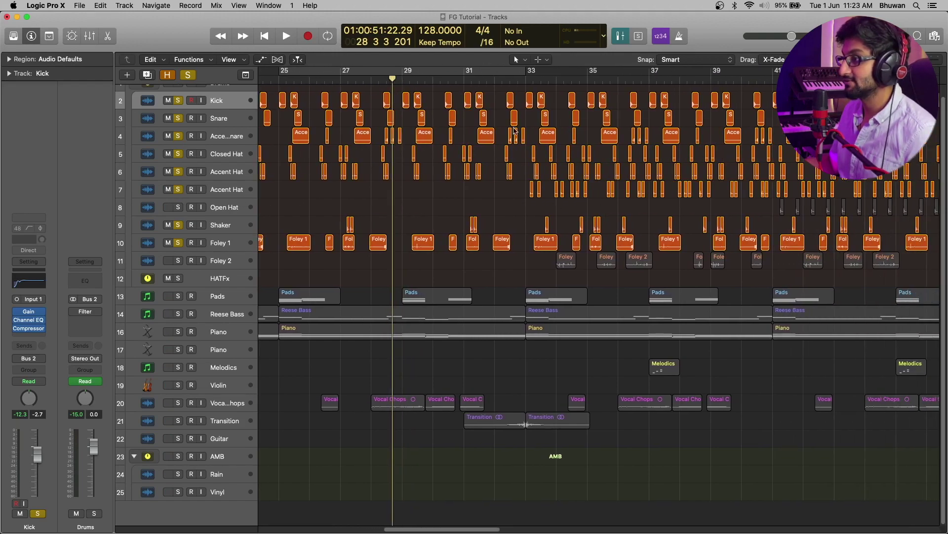
{"action": "left_click", "coordinate": [530, 77]}
{"action": "key", "text": "space"}
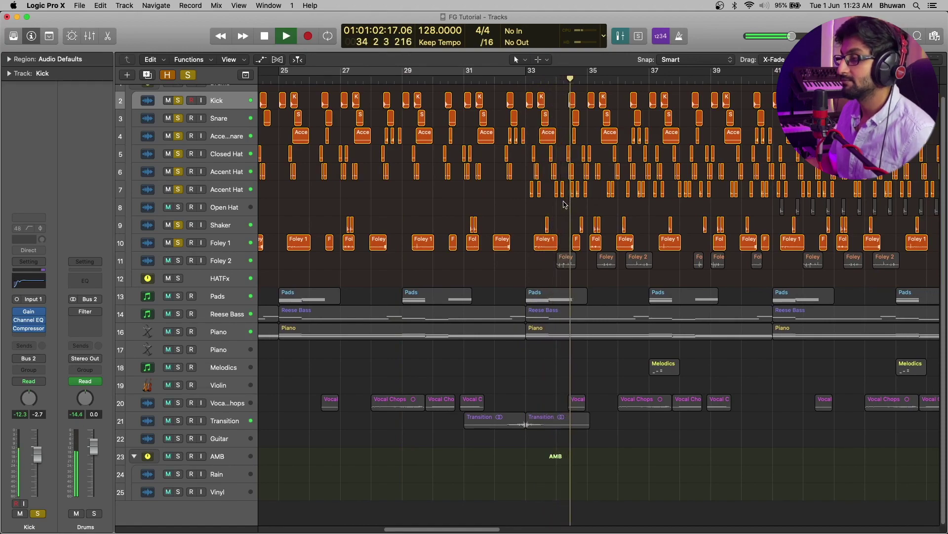
{"action": "scroll", "coordinate": [565, 205], "scroll_direction": "right", "scroll_amount": 3}
{"action": "scroll", "coordinate": [565, 204], "scroll_direction": "right", "scroll_amount": 2}
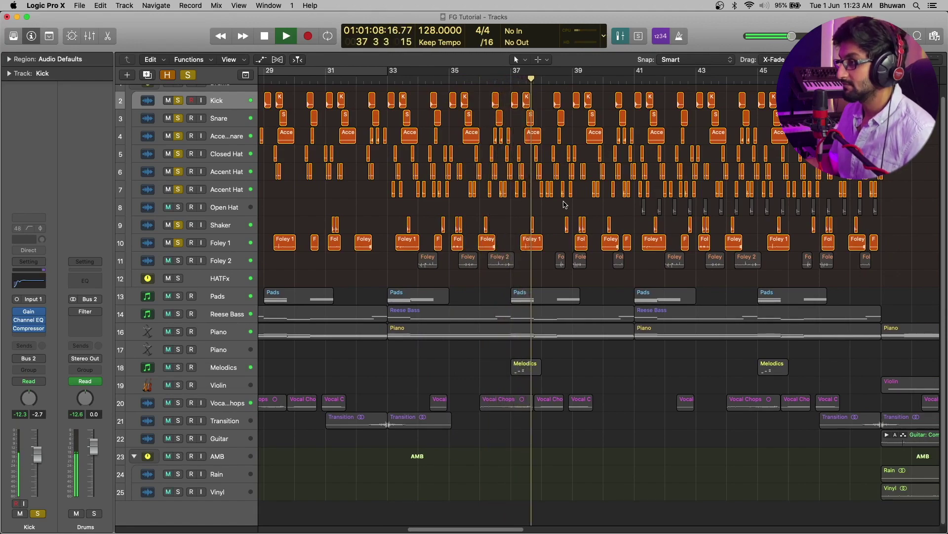
{"action": "scroll", "coordinate": [565, 204], "scroll_direction": "right", "scroll_amount": 3}
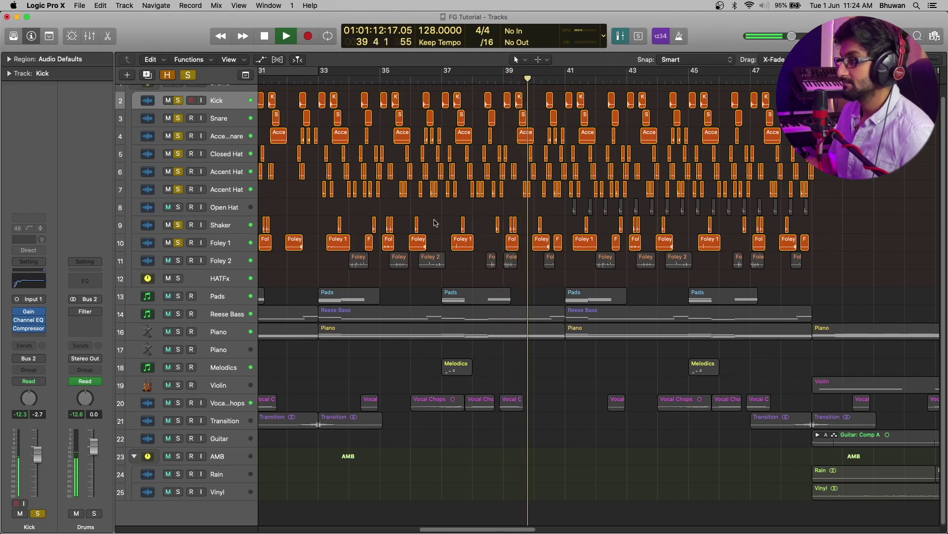
{"action": "key", "text": "space"}
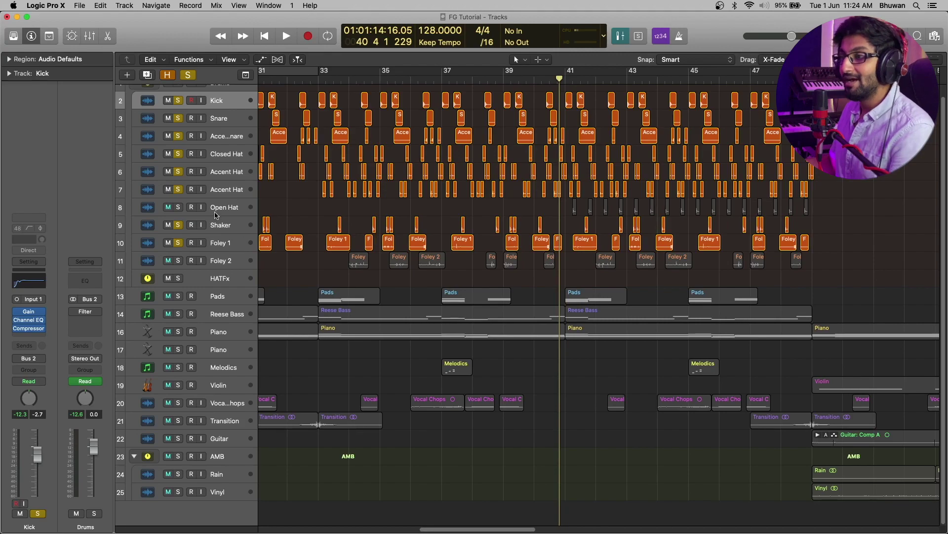
- Solo the Open Hat and Foley 2 tracks as well and play the full drum arrangement from bar 41
{"action": "left_click", "coordinate": [178, 207]}
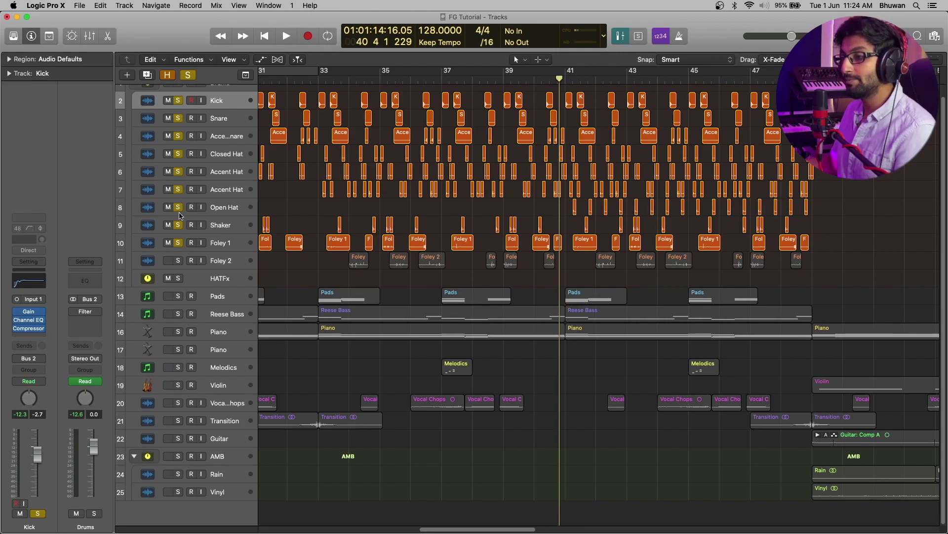
{"action": "left_click", "coordinate": [179, 261]}
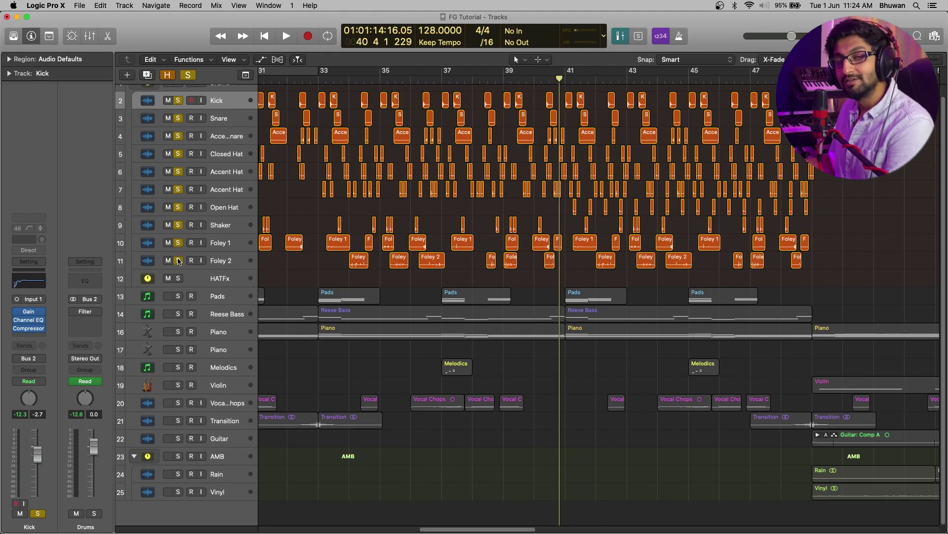
{"action": "left_click", "coordinate": [565, 78]}
{"action": "key", "text": "space"}
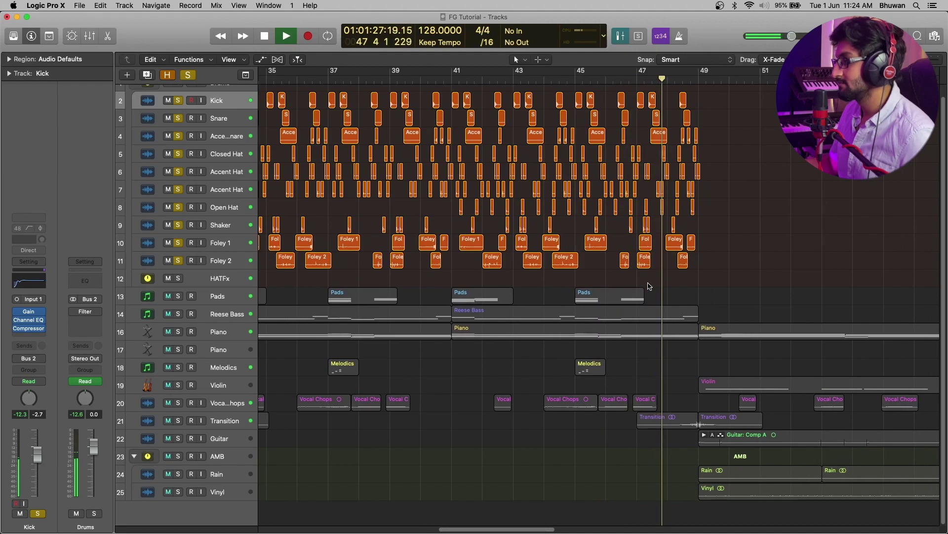
{"action": "key", "text": "space"}
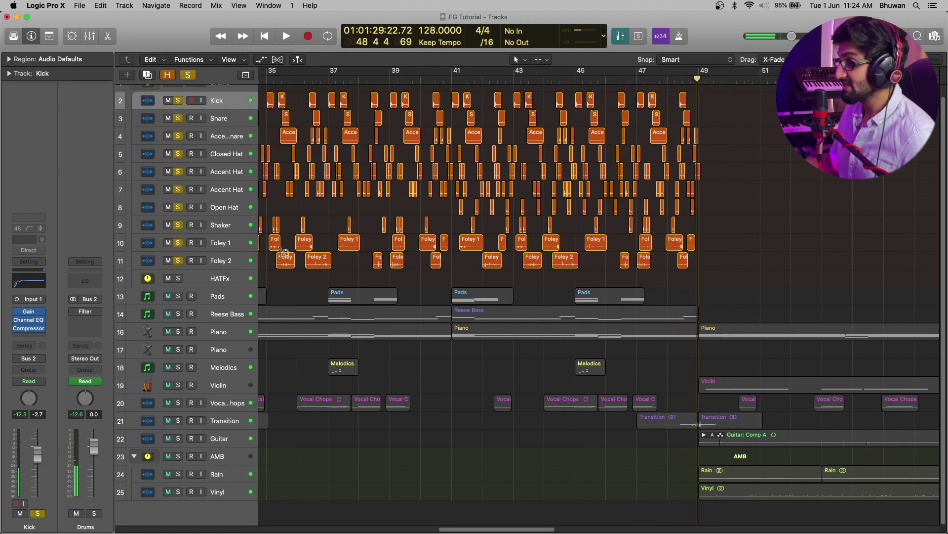
- Unsolo the Shaker, Open Hat, both Accent Hats, Closed Hat, Accent Snare and Snare, keeping only Kick, Foley 1 and Foley 2 soloed
{"action": "left_click", "coordinate": [178, 225]}
{"action": "left_click", "coordinate": [178, 207]}
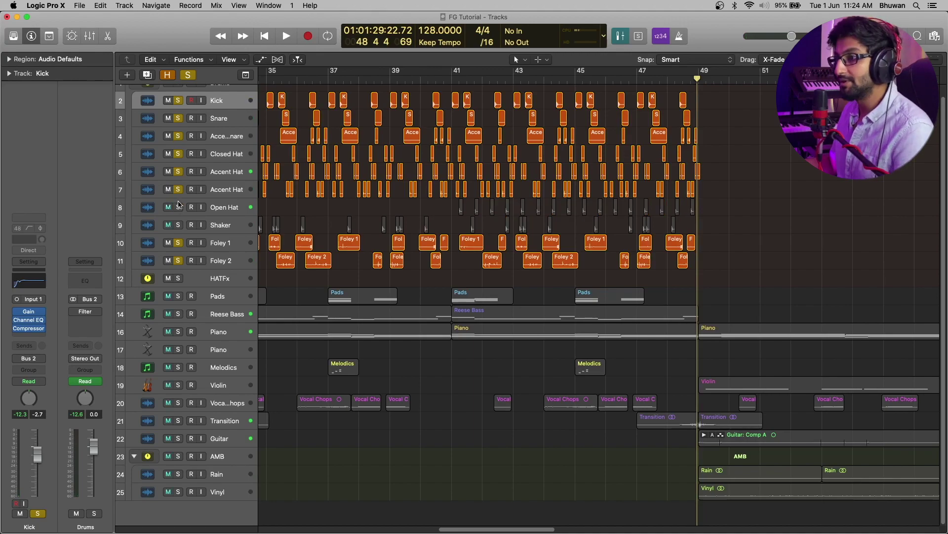
{"action": "left_click", "coordinate": [178, 190]}
{"action": "left_click", "coordinate": [177, 171]}
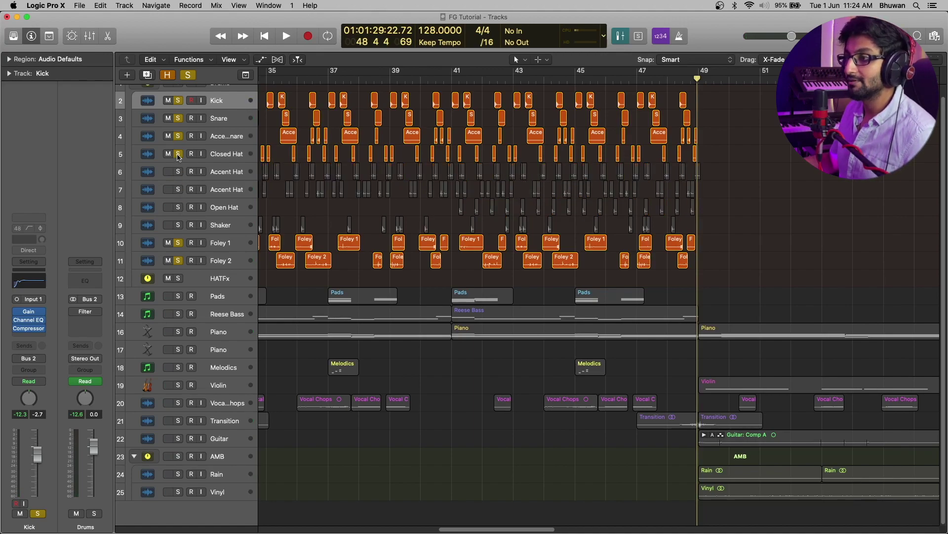
{"action": "left_click", "coordinate": [179, 155]}
{"action": "left_click", "coordinate": [178, 136]}
{"action": "left_click", "coordinate": [178, 119]}
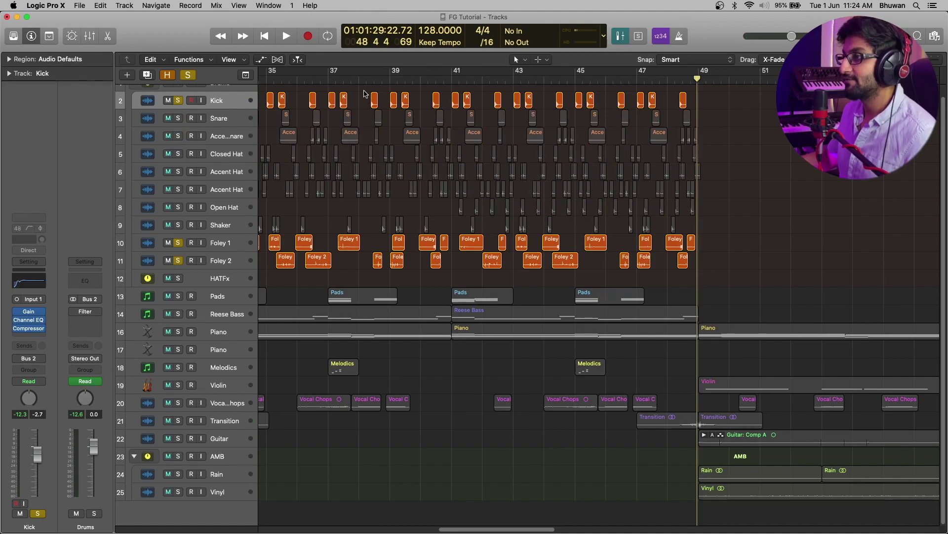
{"action": "scroll", "coordinate": [327, 75], "scroll_direction": "left", "scroll_amount": 5}
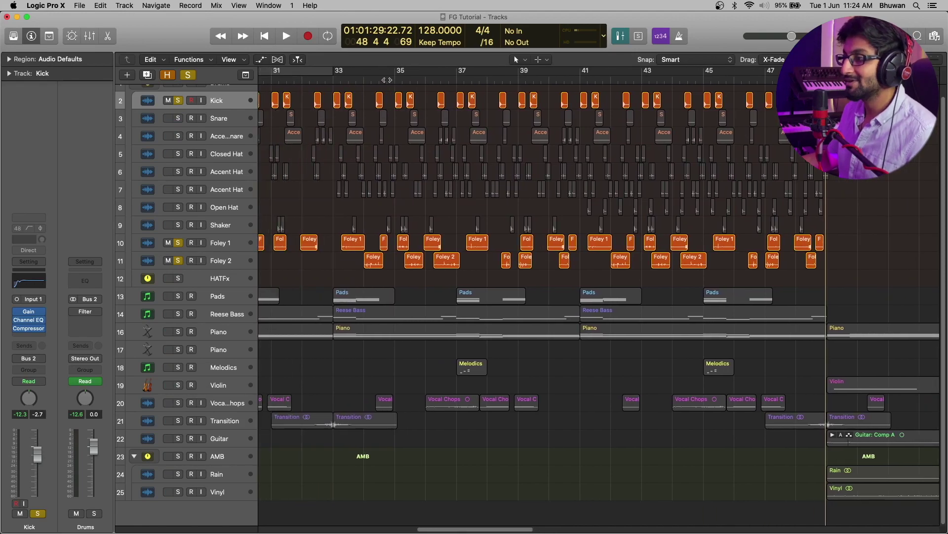
- Play only the soloed Kick, Foley 1 and Foley 2 tracks from bar 33
{"action": "left_click", "coordinate": [330, 82]}
{"action": "key", "text": "space"}
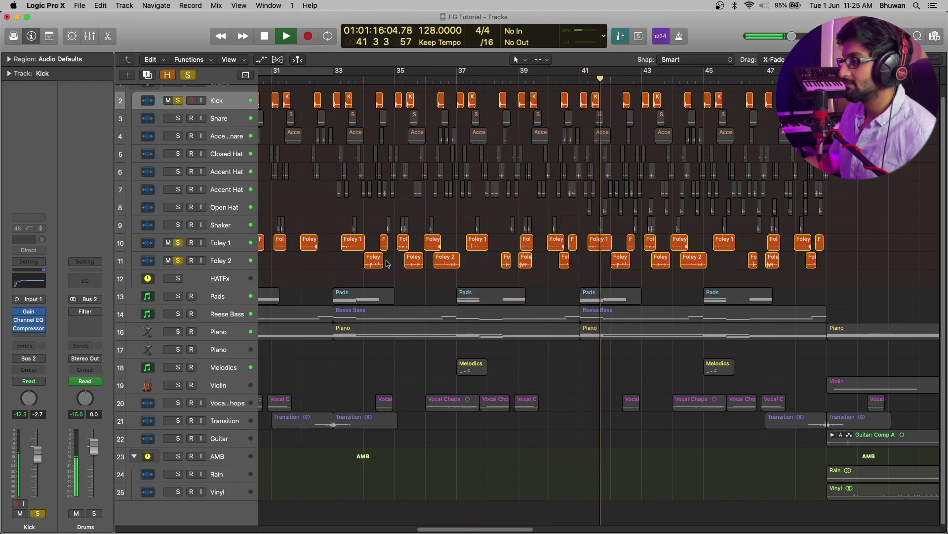
{"action": "key", "text": "space"}
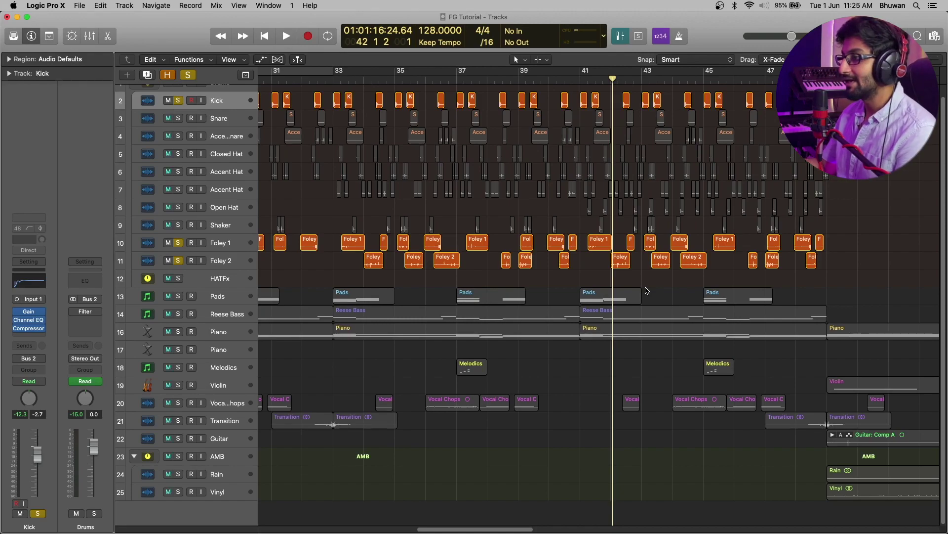
- Solo the Snare, Accent Snare, all hat tracks and the Shaker as well, and play the drums from bar 33 to the section's end
{"action": "left_click", "coordinate": [178, 227]}
{"action": "left_click", "coordinate": [331, 80]}
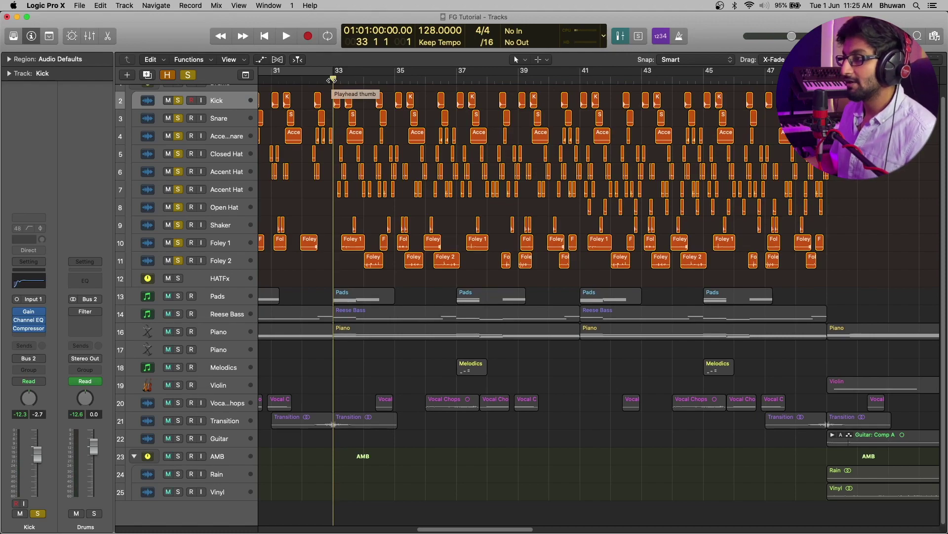
{"action": "key", "text": "space"}
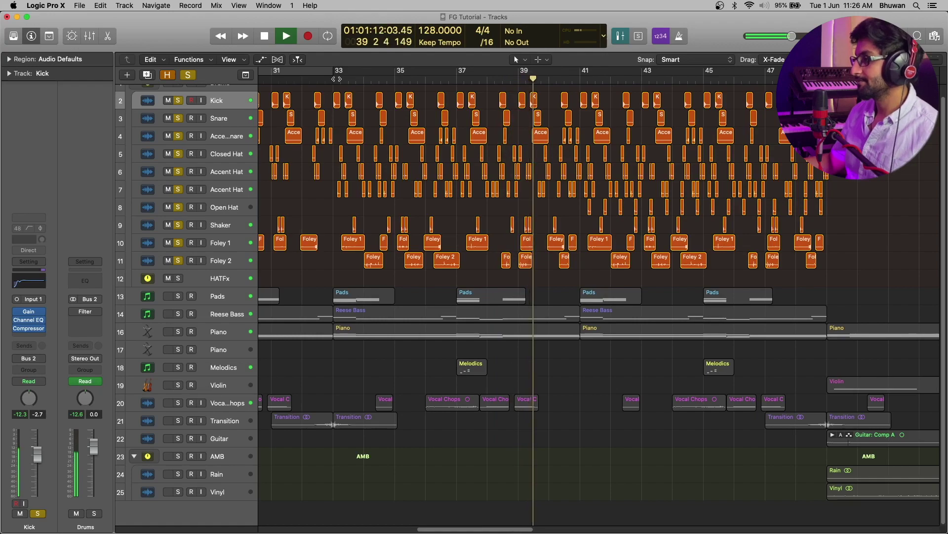
{"action": "scroll", "coordinate": [633, 278], "scroll_direction": "right", "scroll_amount": 4}
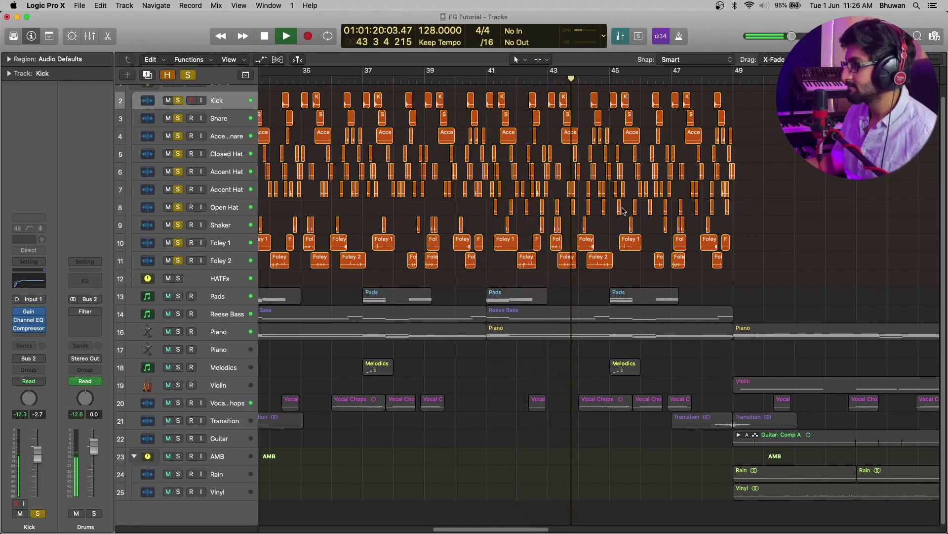
{"action": "scroll", "coordinate": [624, 211], "scroll_direction": "up", "scroll_amount": 1}
{"action": "scroll", "coordinate": [623, 211], "scroll_direction": "up", "scroll_amount": 3}
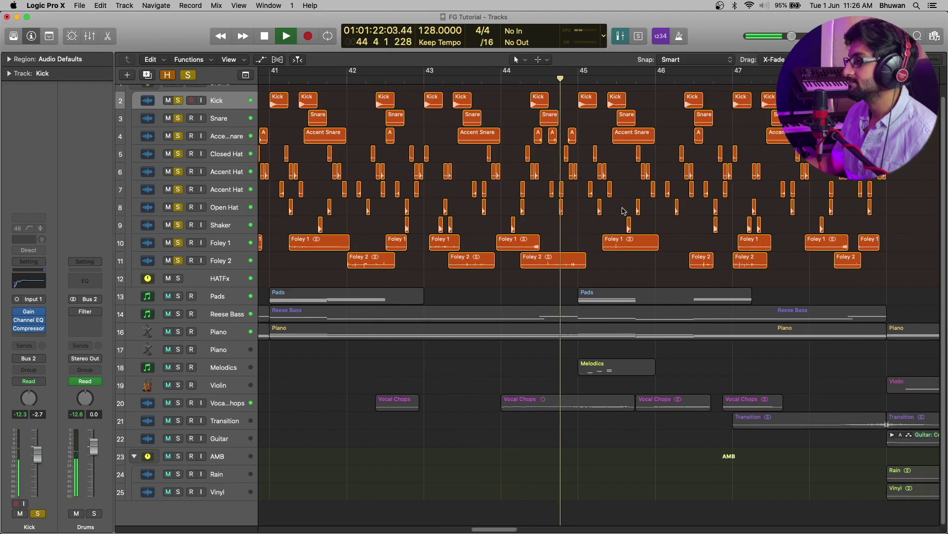
{"action": "scroll", "coordinate": [624, 211], "scroll_direction": "right", "scroll_amount": 3}
{"action": "scroll", "coordinate": [624, 211], "scroll_direction": "down", "scroll_amount": 3}
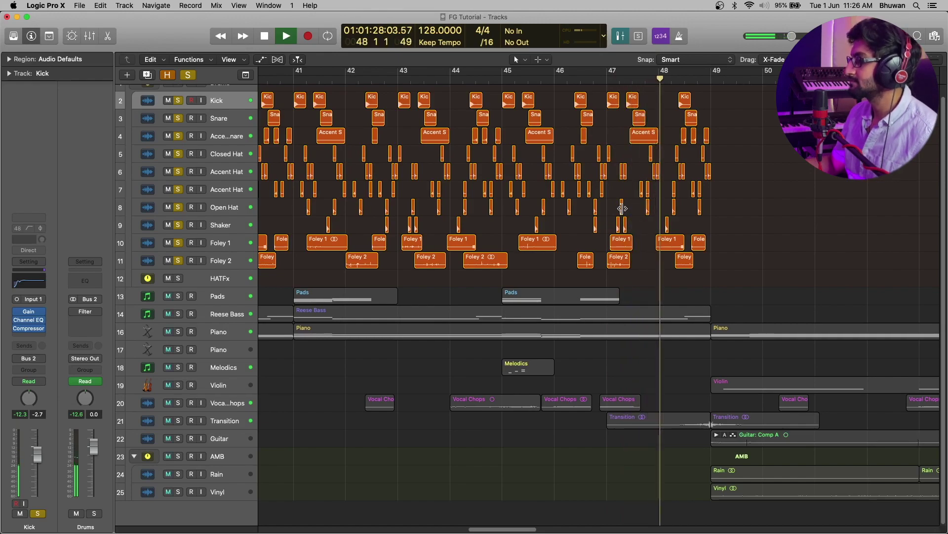
{"action": "key", "text": "space"}
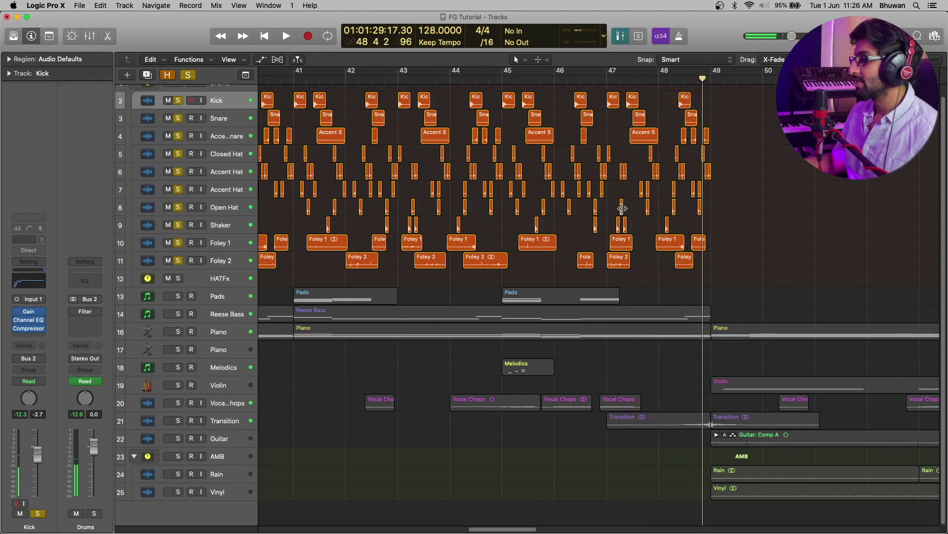
{"action": "scroll", "coordinate": [502, 263], "scroll_direction": "down", "scroll_amount": 3}
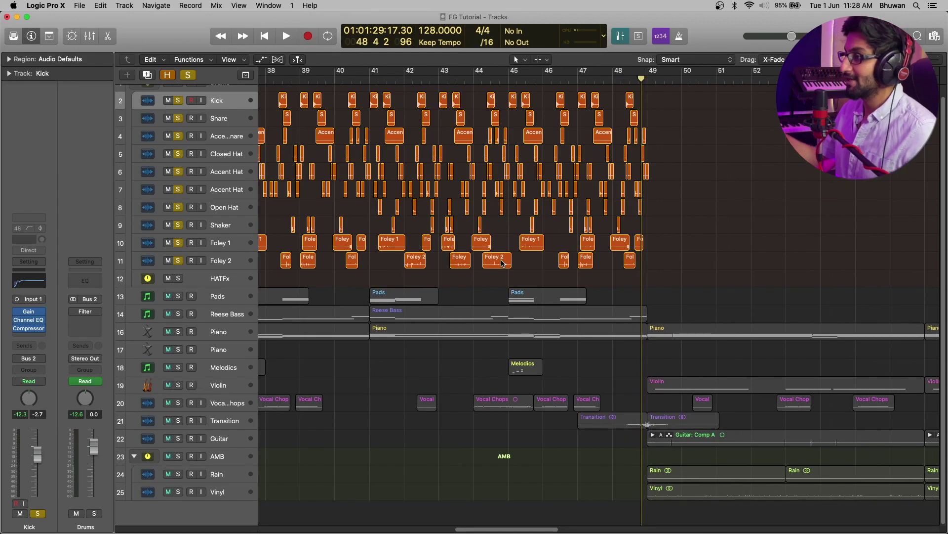
- Inspect the Gain and Channel EQ plug-ins on the Kick channel in the mixer
{"action": "scroll", "coordinate": [513, 254], "scroll_direction": "down", "scroll_amount": 5}
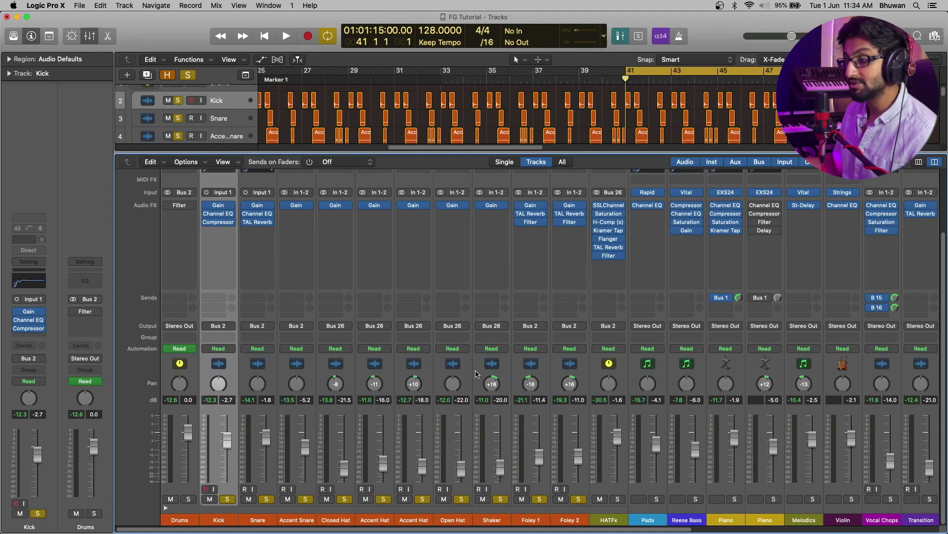
{"action": "left_click", "coordinate": [220, 206]}
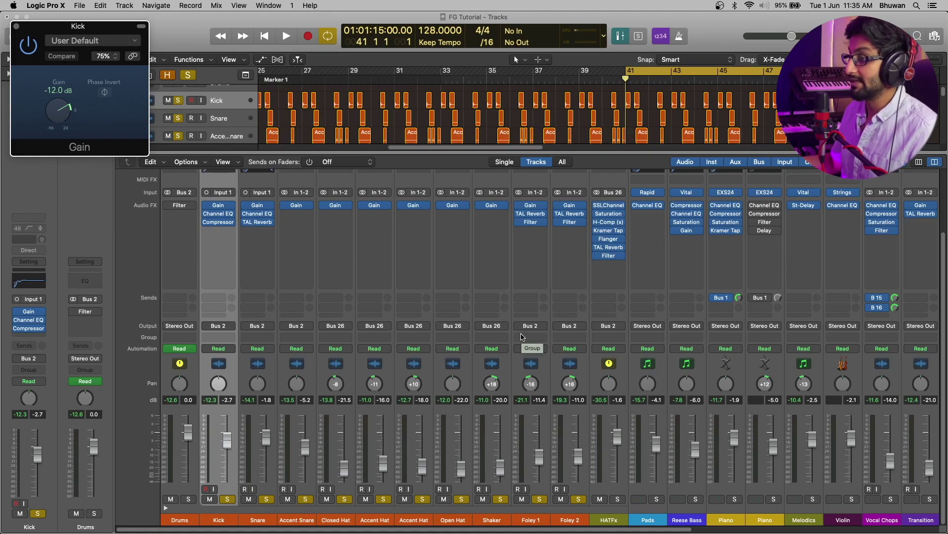
{"action": "left_click", "coordinate": [15, 28]}
{"action": "left_click", "coordinate": [224, 216]}
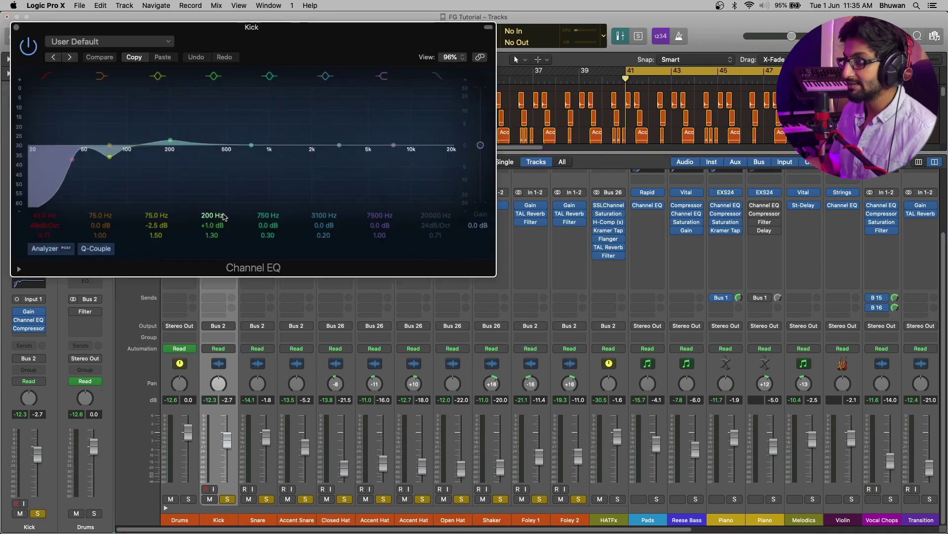
{"action": "left_click_drag", "start_coordinate": [321, 29], "coordinate": [712, 100]}
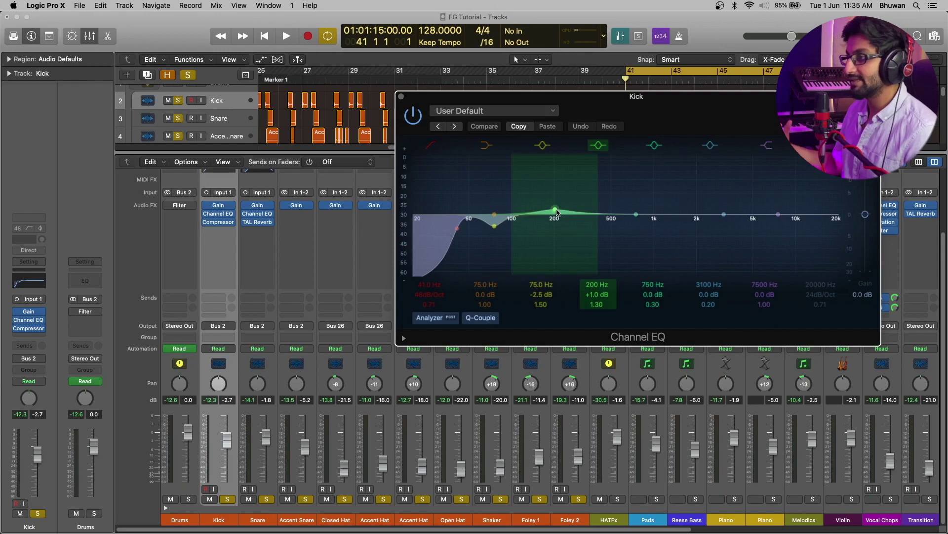
- Compare the soloed Kick with its Channel EQ bypassed and enabled during playback, leaving the EQ on
{"action": "left_click", "coordinate": [415, 121]}
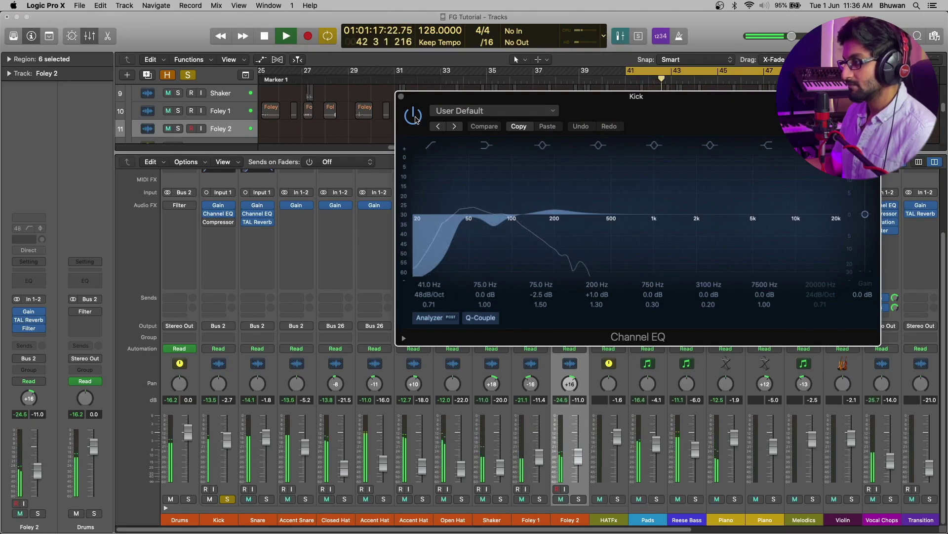
{"action": "left_click", "coordinate": [415, 119]}
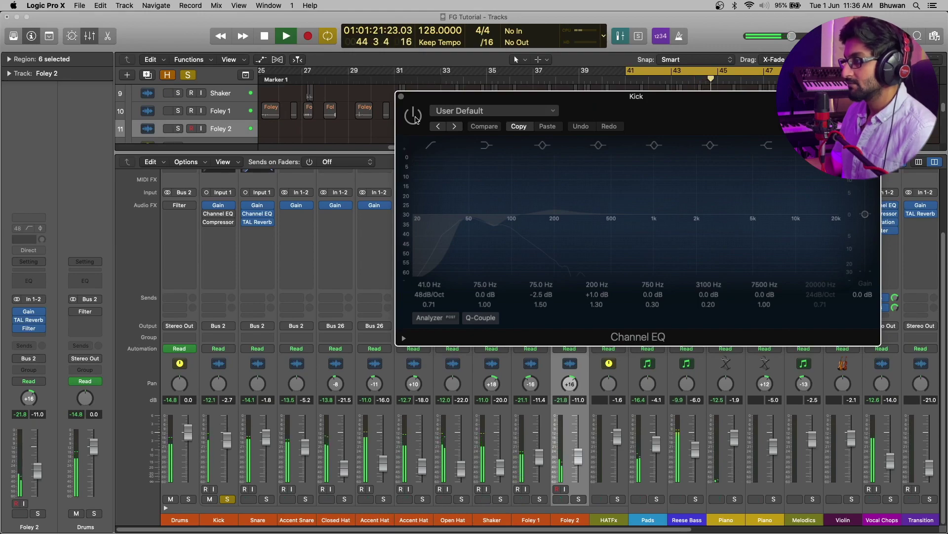
{"action": "left_click", "coordinate": [414, 116]}
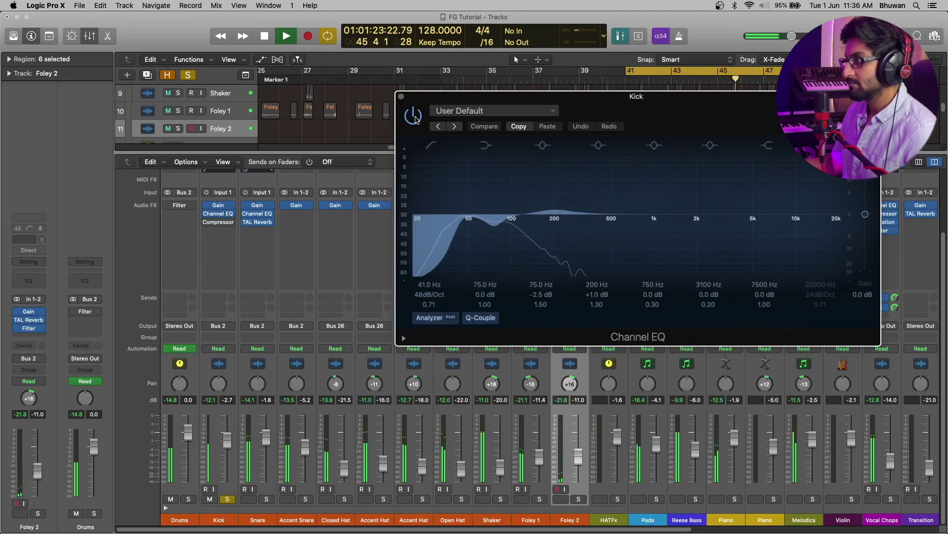
{"action": "left_click", "coordinate": [414, 117]}
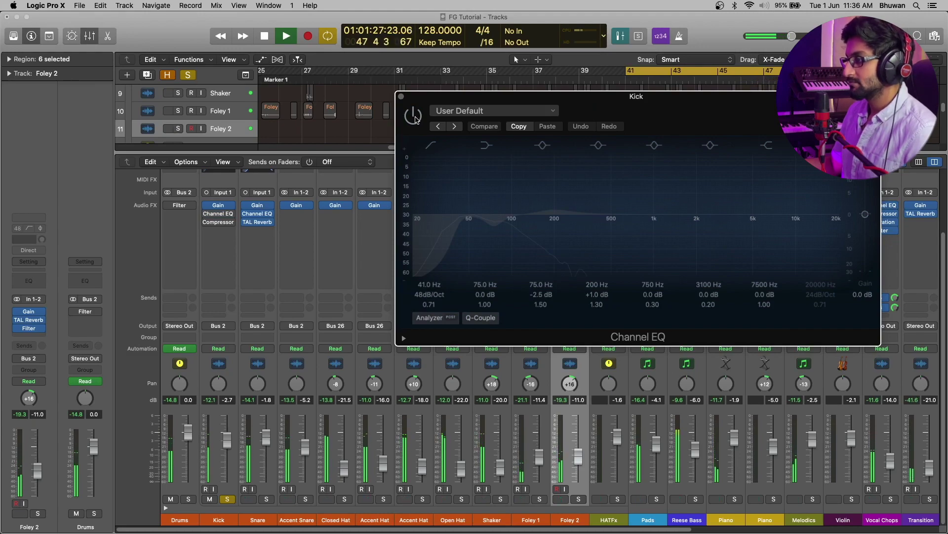
{"action": "left_click", "coordinate": [414, 117]}
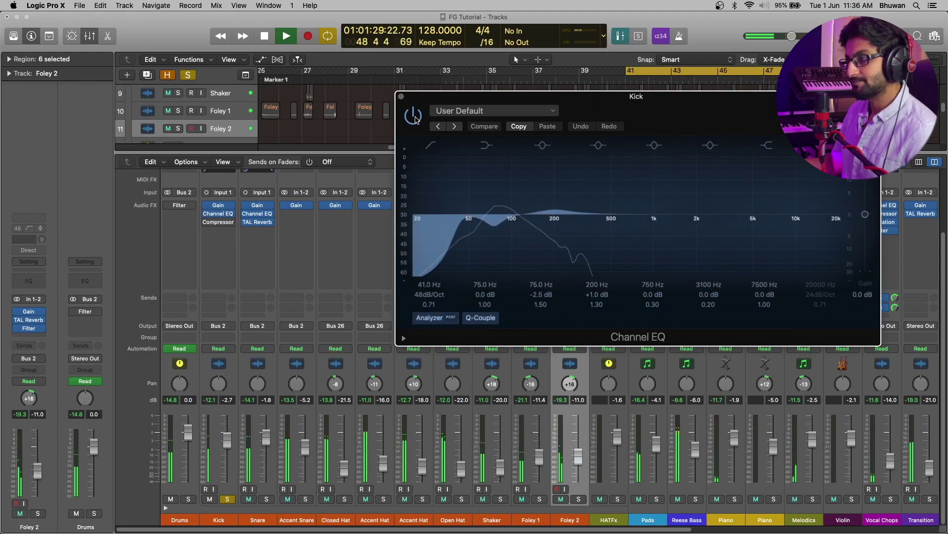
{"action": "key", "text": "space"}
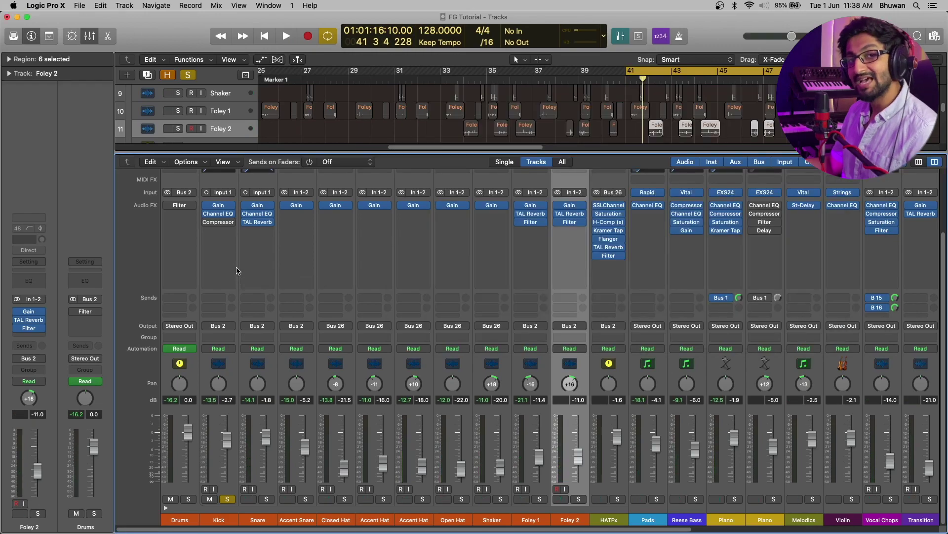
- Open the Kick's Compressor and examine its threshold, ratio, make-up, knee, attack and release settings
{"action": "left_click", "coordinate": [219, 226]}
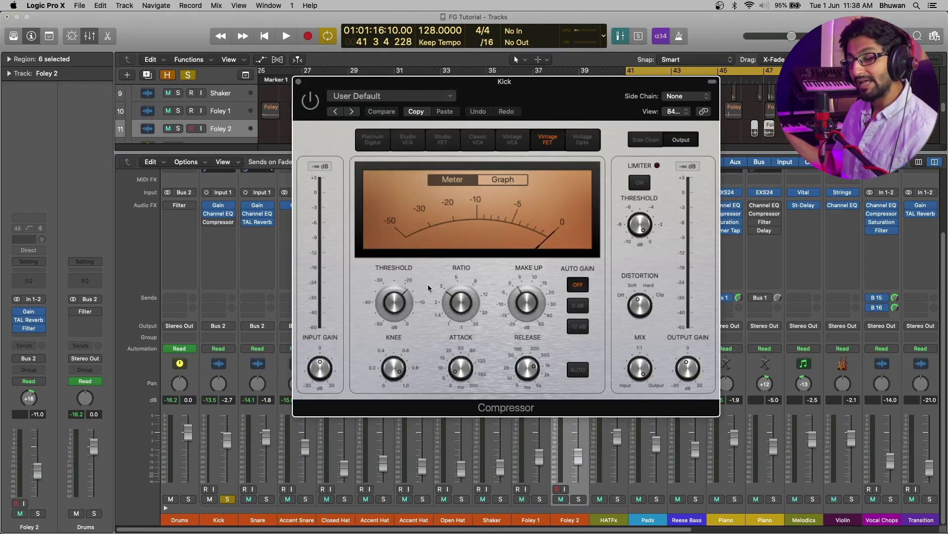
{"action": "mouse_move", "coordinate": [403, 292]}
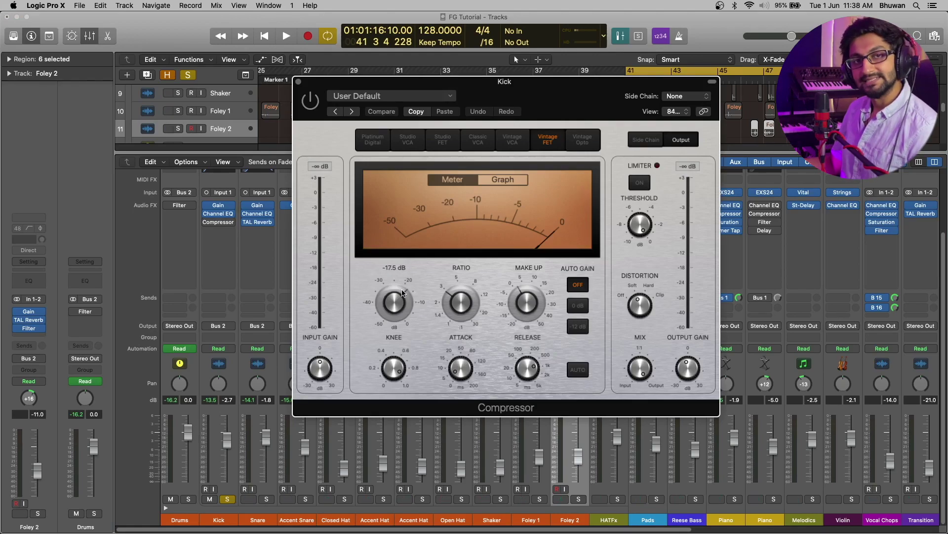
{"action": "mouse_move", "coordinate": [469, 305]}
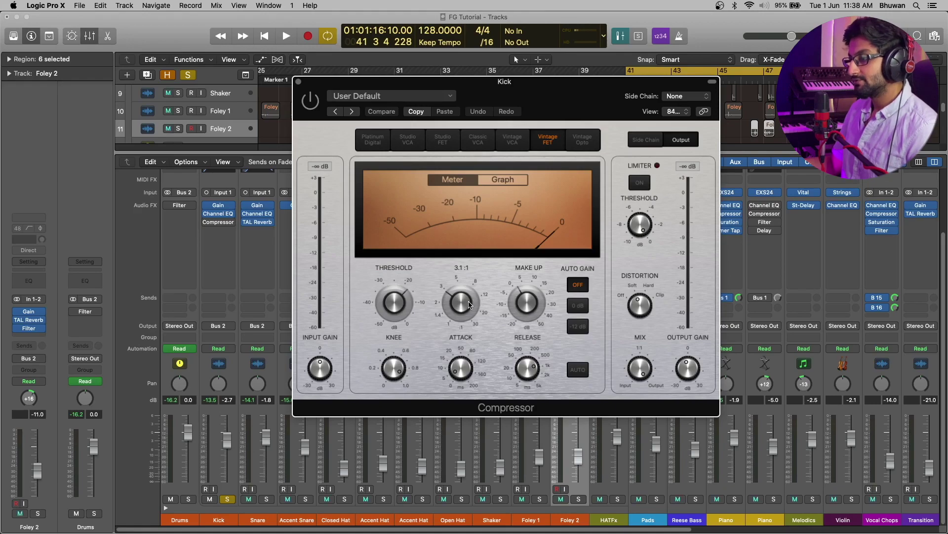
{"action": "mouse_move", "coordinate": [527, 302]}
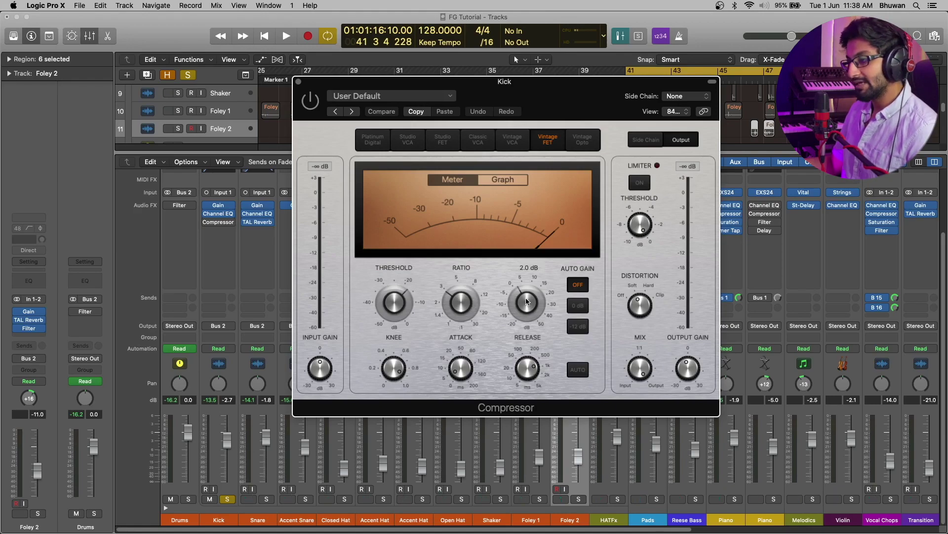
{"action": "mouse_move", "coordinate": [388, 377]}
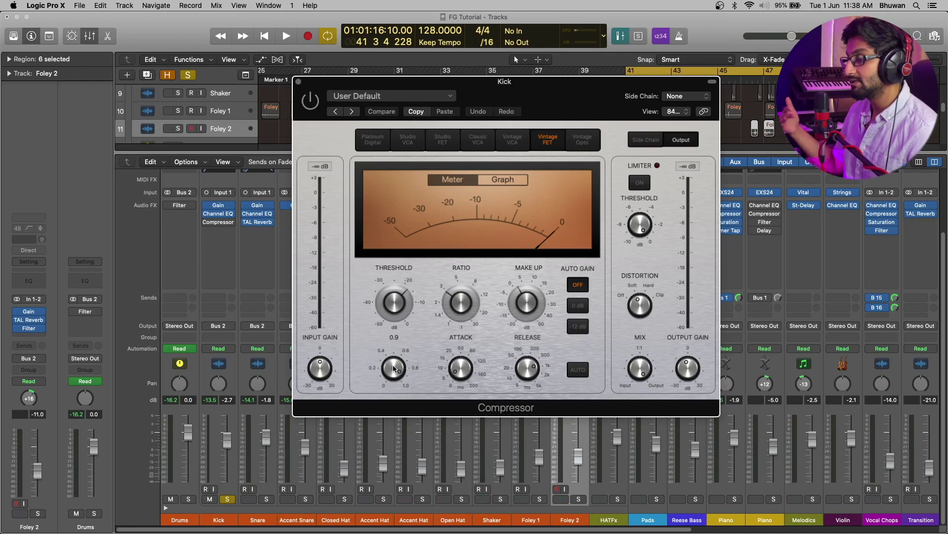
{"action": "mouse_move", "coordinate": [475, 383]}
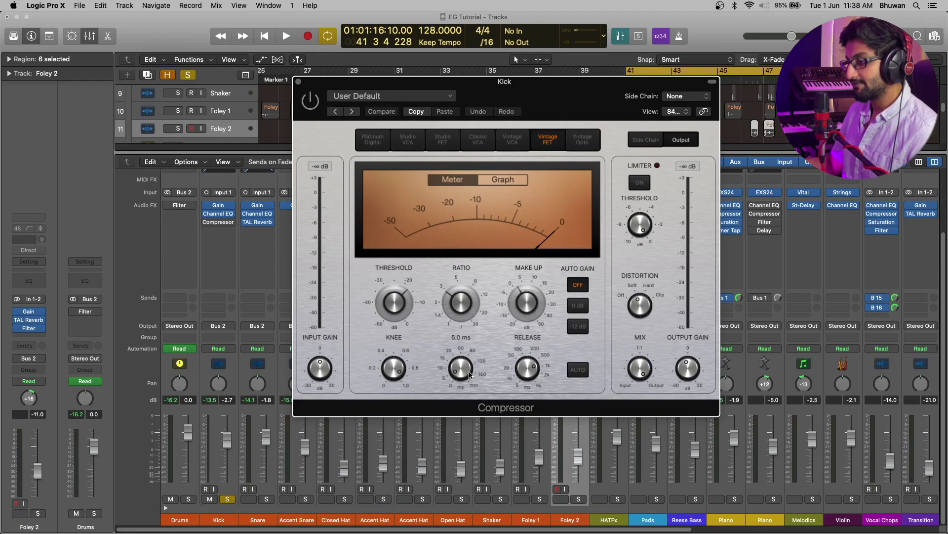
{"action": "mouse_move", "coordinate": [540, 368]}
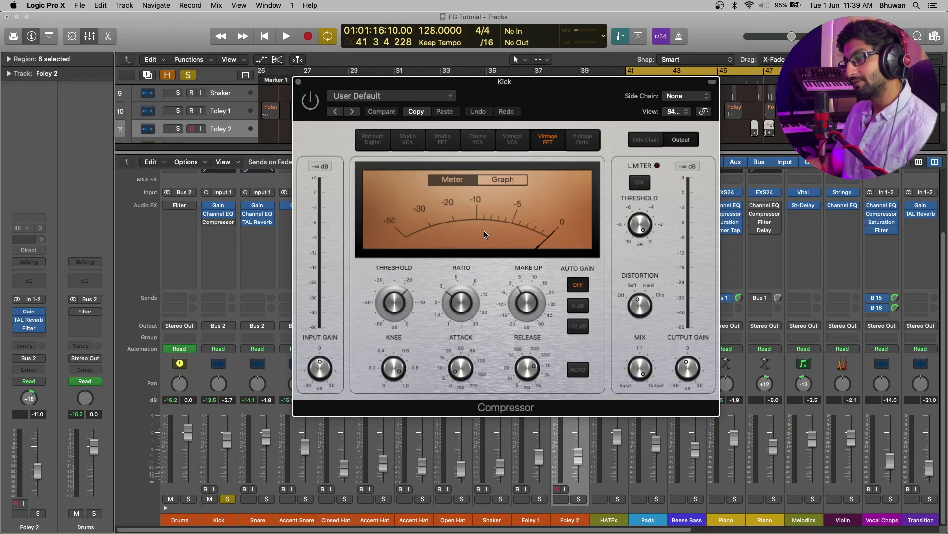
- Enable the Kick's Compressor while playing the soloed track, and close the plug-in after stopping playback
{"action": "key", "text": "space"}
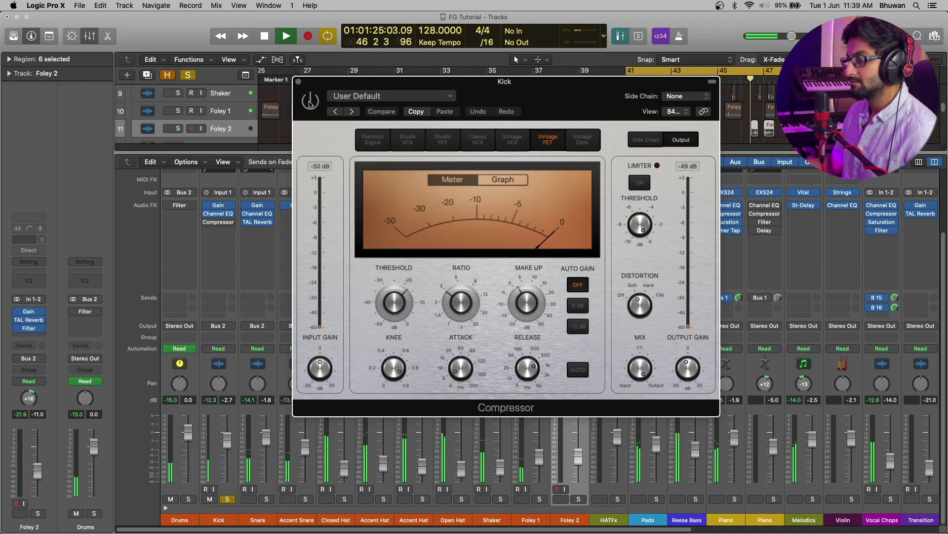
{"action": "left_click", "coordinate": [310, 101]}
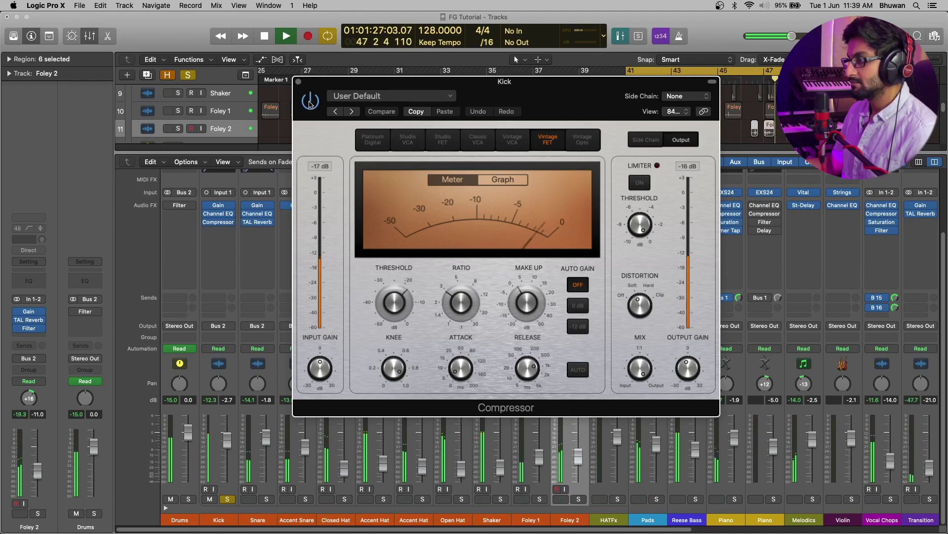
{"action": "key", "text": "space"}
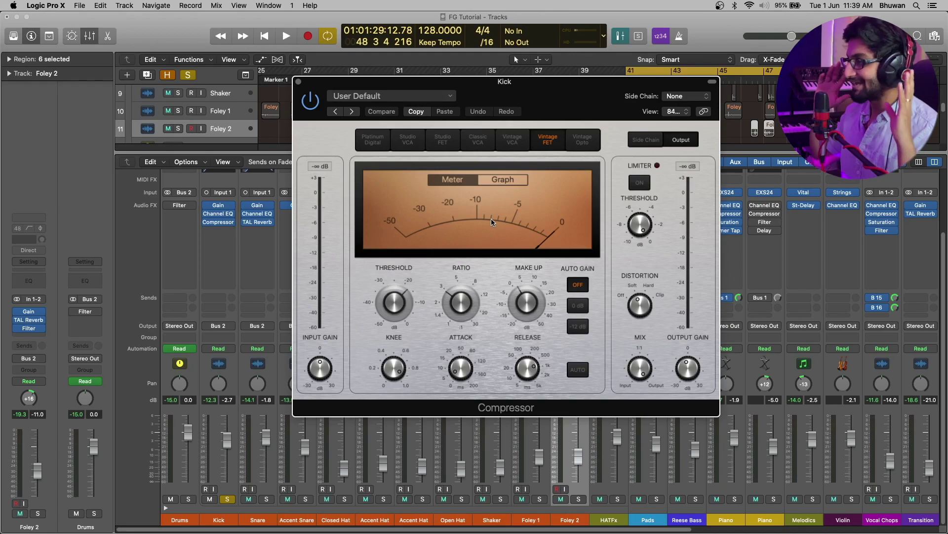
{"action": "left_click", "coordinate": [298, 82]}
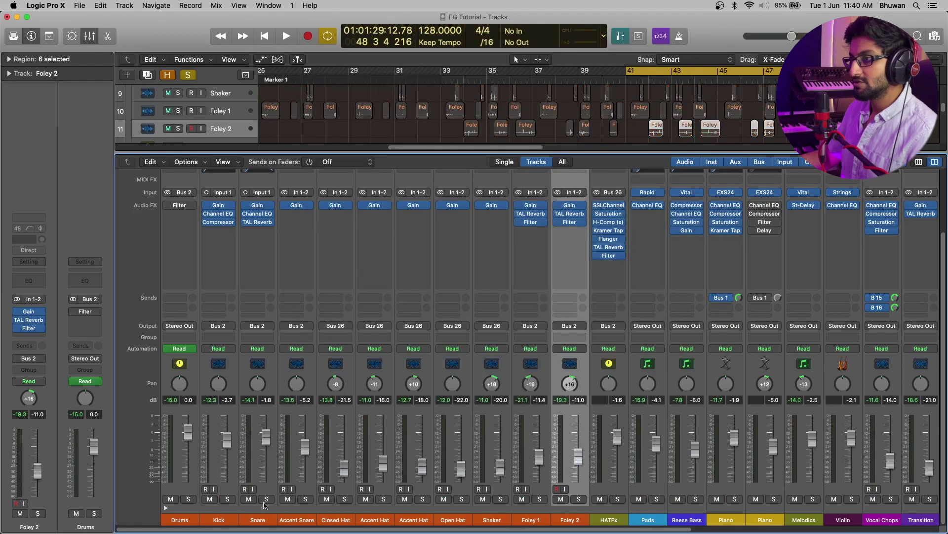
- Solo the Snare and compare it with its Channel EQ bypassed and enabled during playback, leaving the EQ on
{"action": "left_click", "coordinate": [261, 215]}
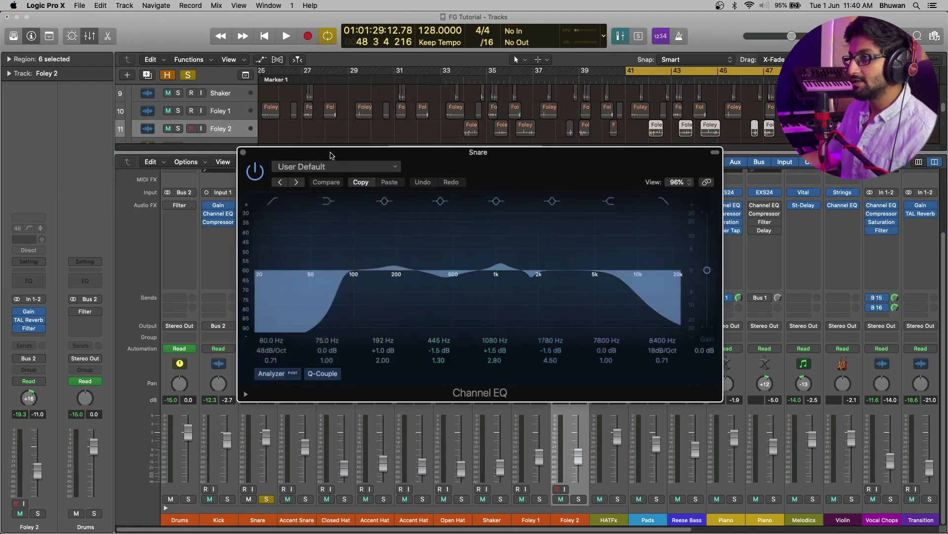
{"action": "left_click_drag", "start_coordinate": [332, 158], "coordinate": [345, 155]}
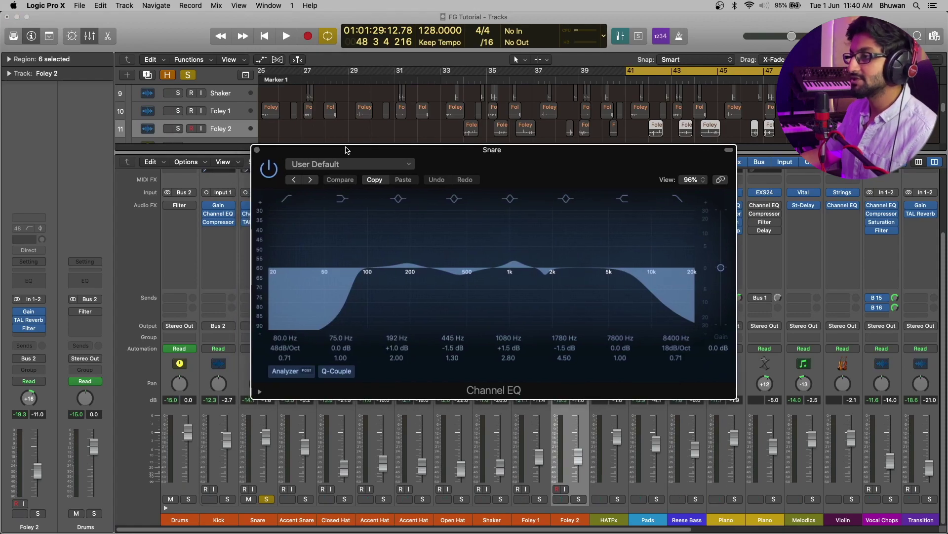
{"action": "key", "text": "space"}
{"action": "left_click", "coordinate": [269, 168]}
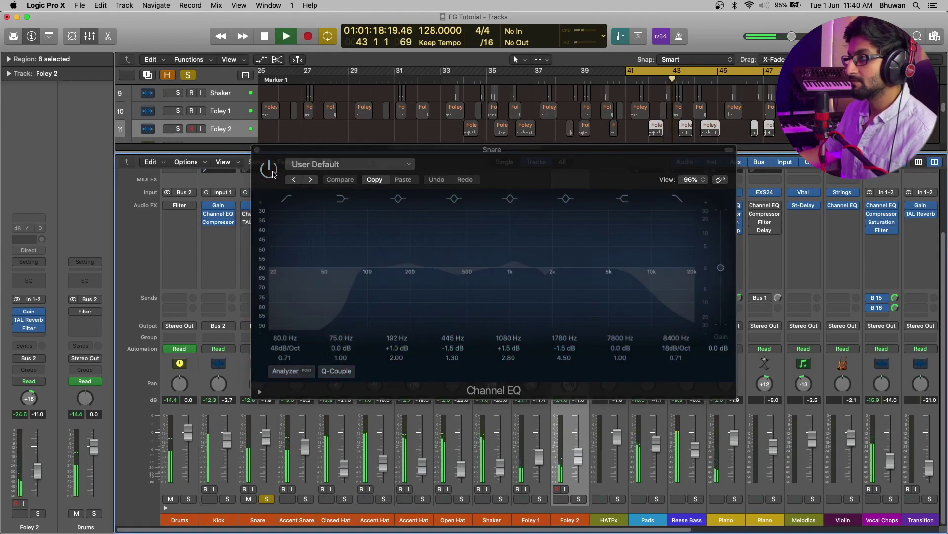
{"action": "left_click", "coordinate": [270, 170]}
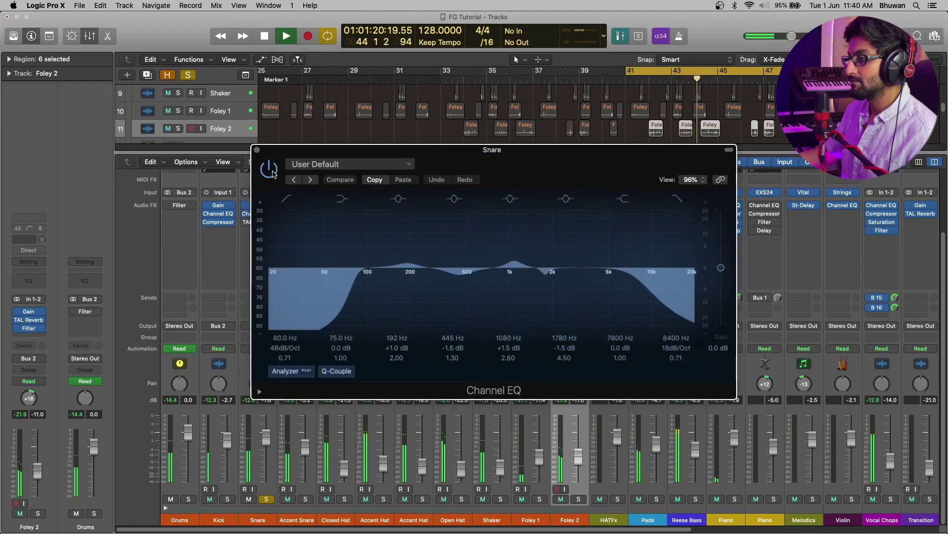
{"action": "left_click", "coordinate": [271, 170]}
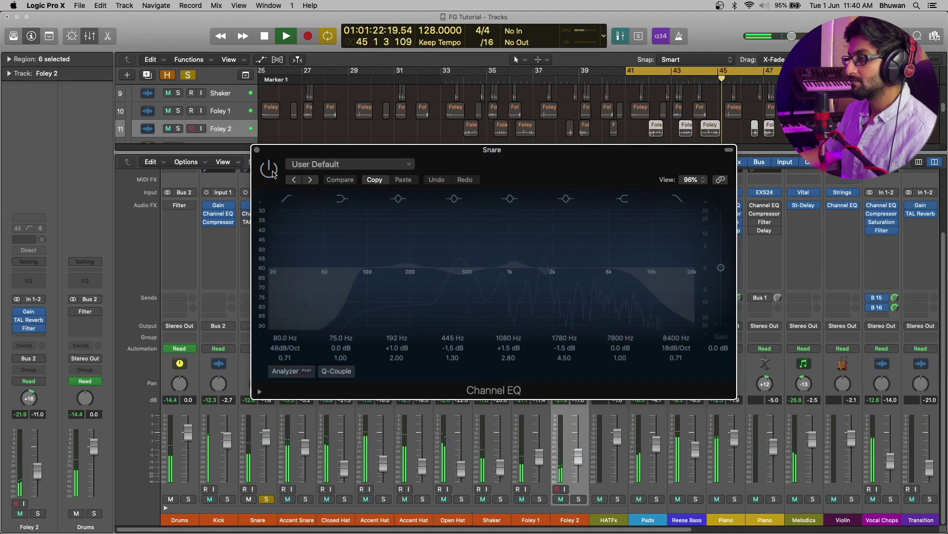
{"action": "left_click", "coordinate": [273, 173]}
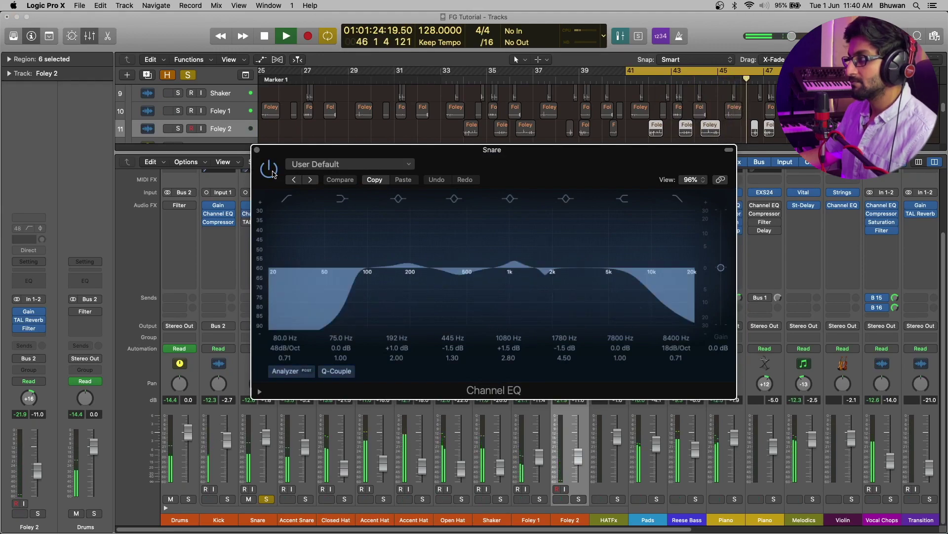
{"action": "left_click", "coordinate": [273, 173]}
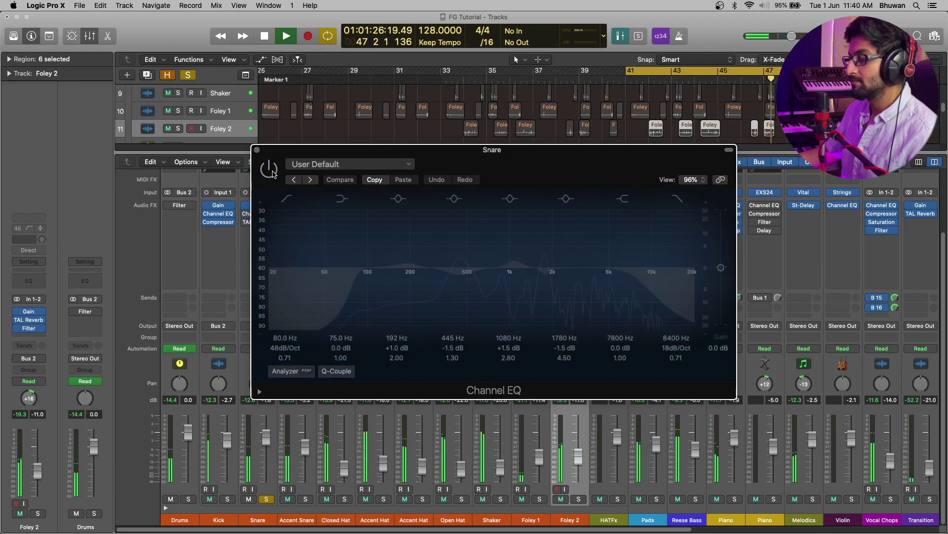
{"action": "left_click", "coordinate": [273, 173]}
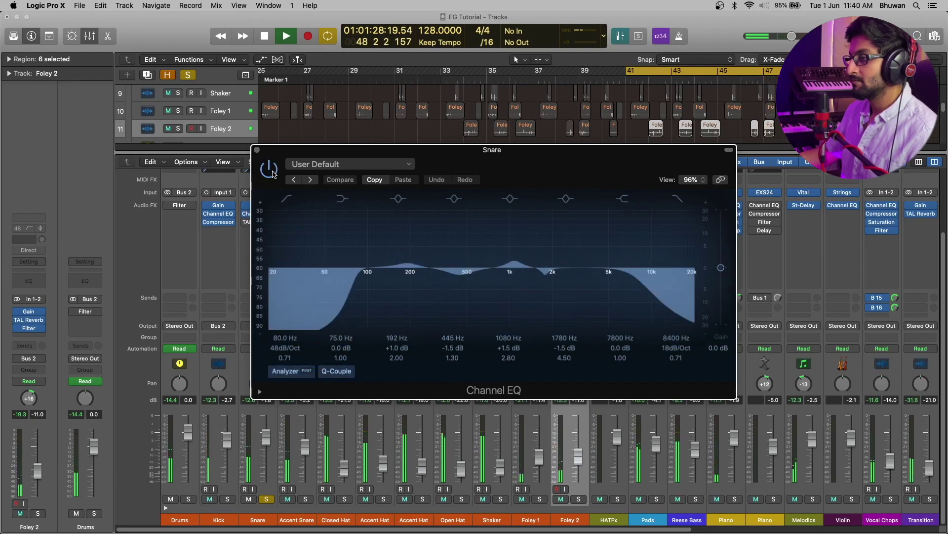
{"action": "key", "text": "space"}
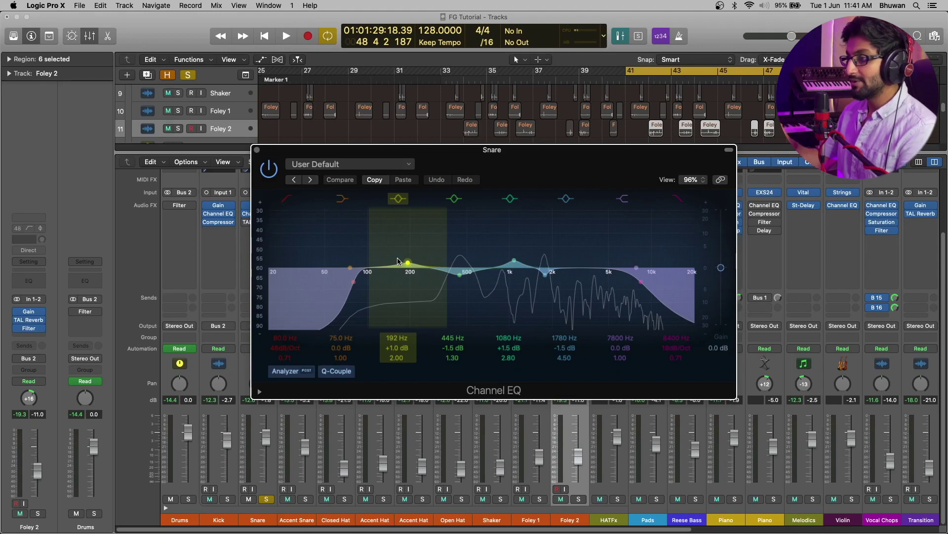
{"action": "left_click", "coordinate": [257, 149]}
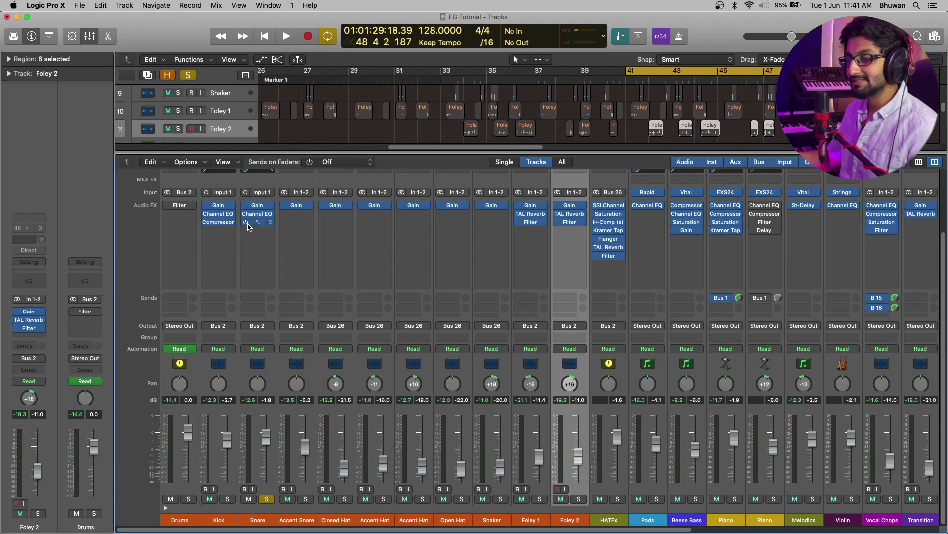
- Examine the wet, modulation and high cut settings of the Snare's TAL Reverb 4, and audition the soloed Snare in playback
{"action": "left_click", "coordinate": [257, 222]}
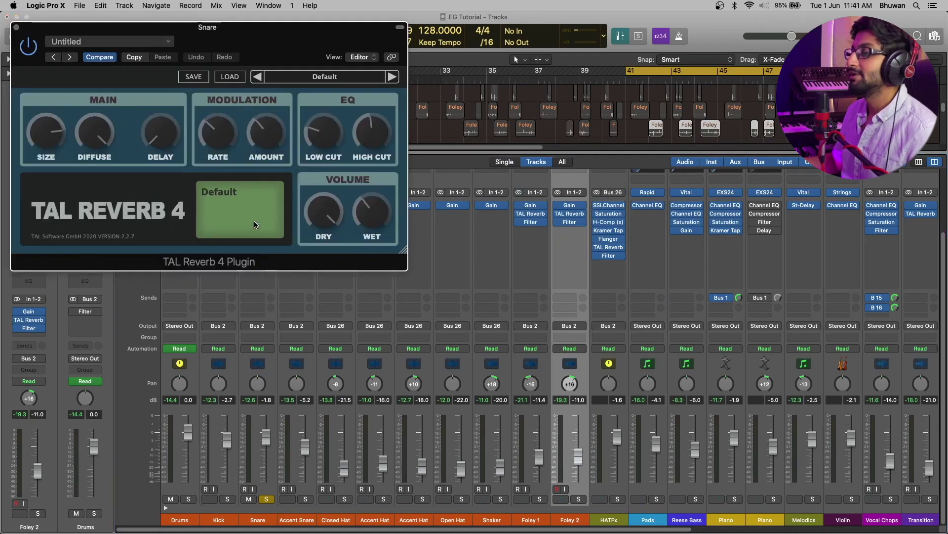
{"action": "left_click_drag", "start_coordinate": [200, 35], "coordinate": [396, 99]}
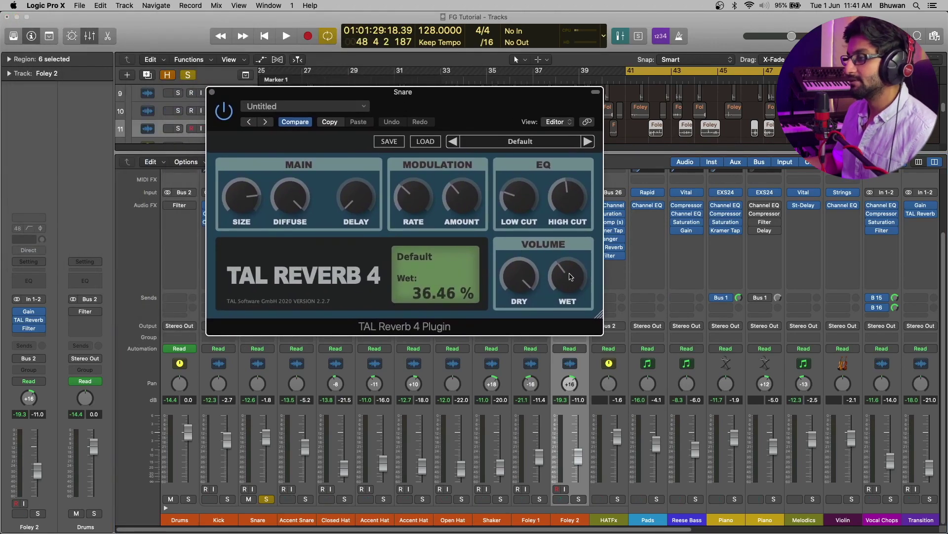
{"action": "mouse_move", "coordinate": [408, 197]}
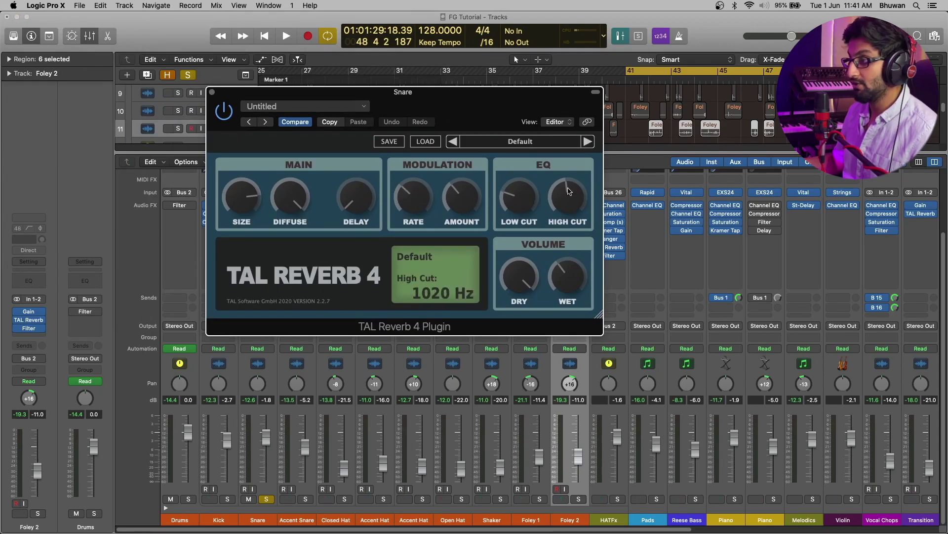
{"action": "left_click", "coordinate": [212, 92]}
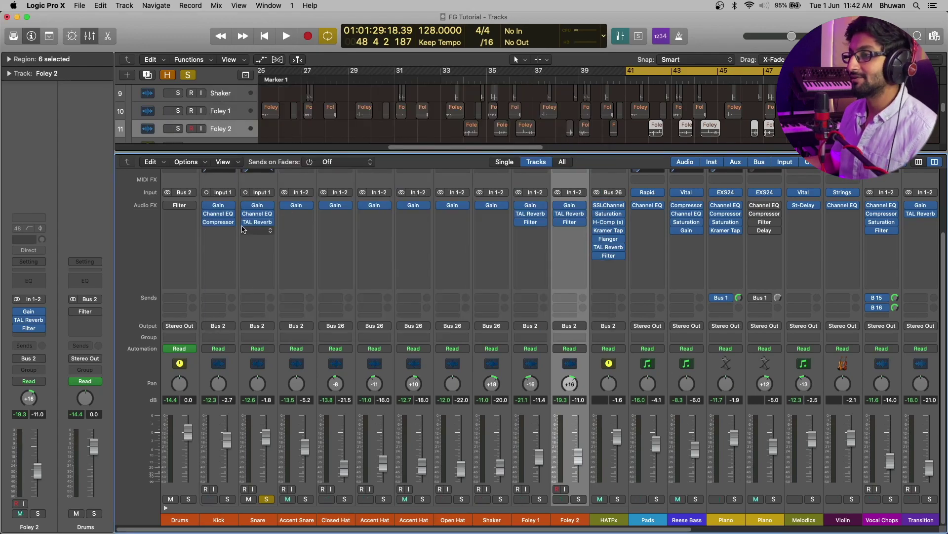
{"action": "key", "text": "space"}
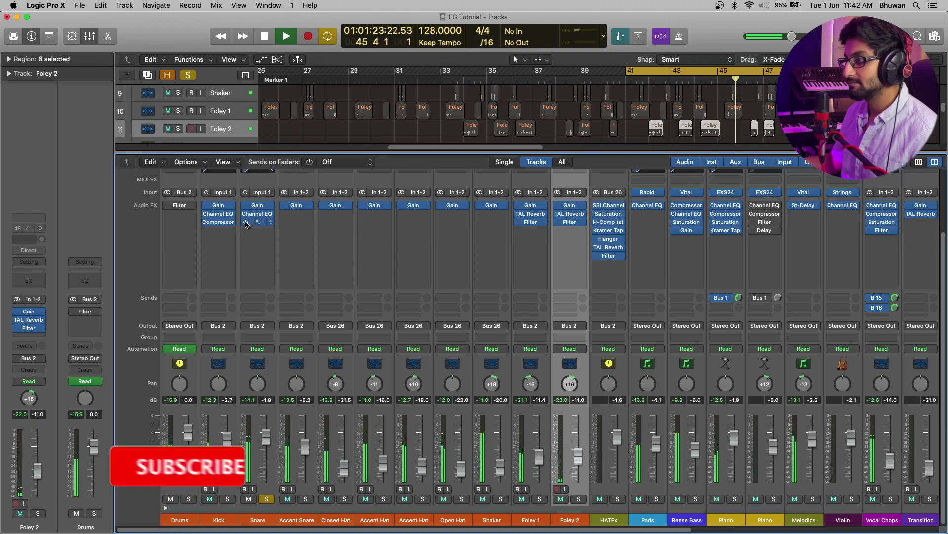
{"action": "key", "text": "space"}
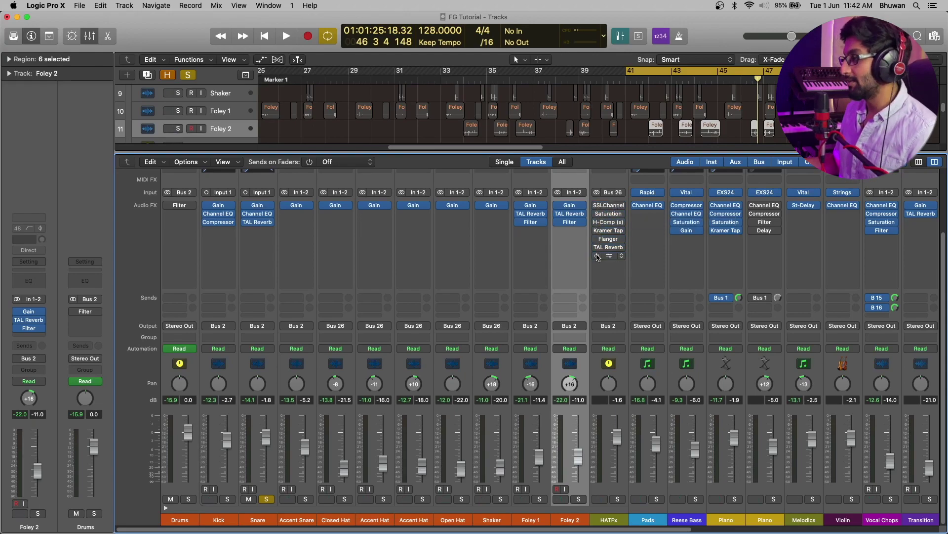
- Switch the solo from the Snare to the HATFx bus and play it with its plug-ins bypassed
{"action": "left_click", "coordinate": [266, 499]}
{"action": "left_click", "coordinate": [617, 499]}
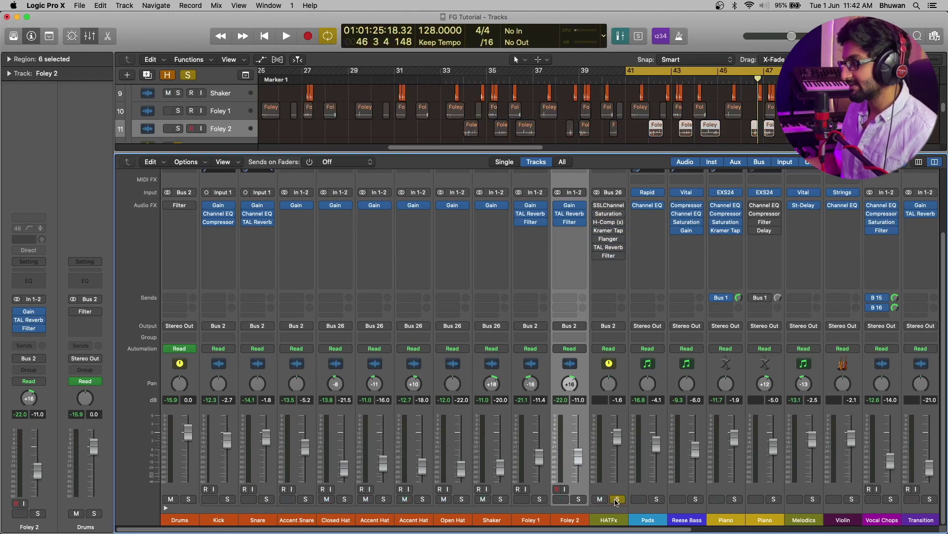
{"action": "key", "text": "space"}
{"action": "scroll", "coordinate": [577, 447], "scroll_direction": "right", "scroll_amount": 3}
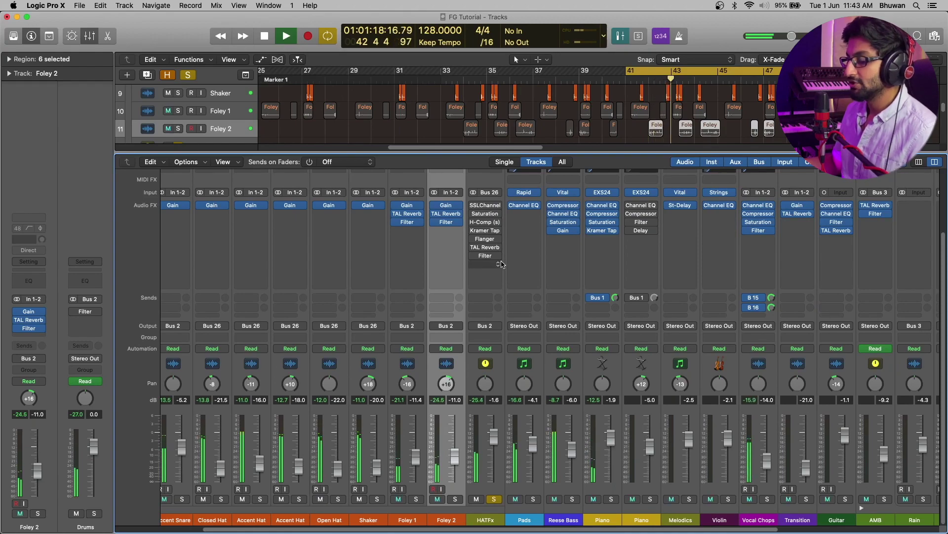
{"action": "scroll", "coordinate": [465, 329], "scroll_direction": "left", "scroll_amount": 2}
{"action": "key", "text": "space"}
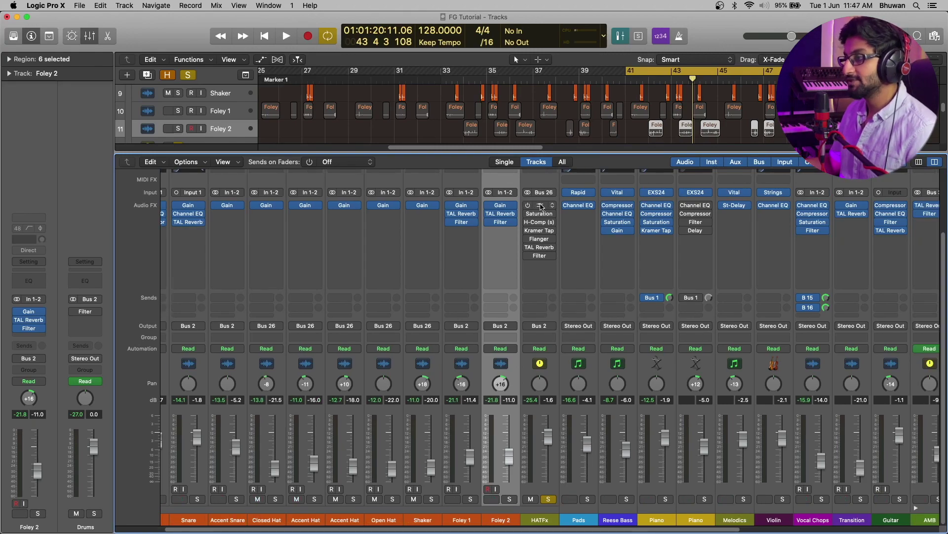
- Examine the EQ bands of the SSLChannel on the HATFx bus and enable the plug-in during playback
{"action": "left_click", "coordinate": [541, 207]}
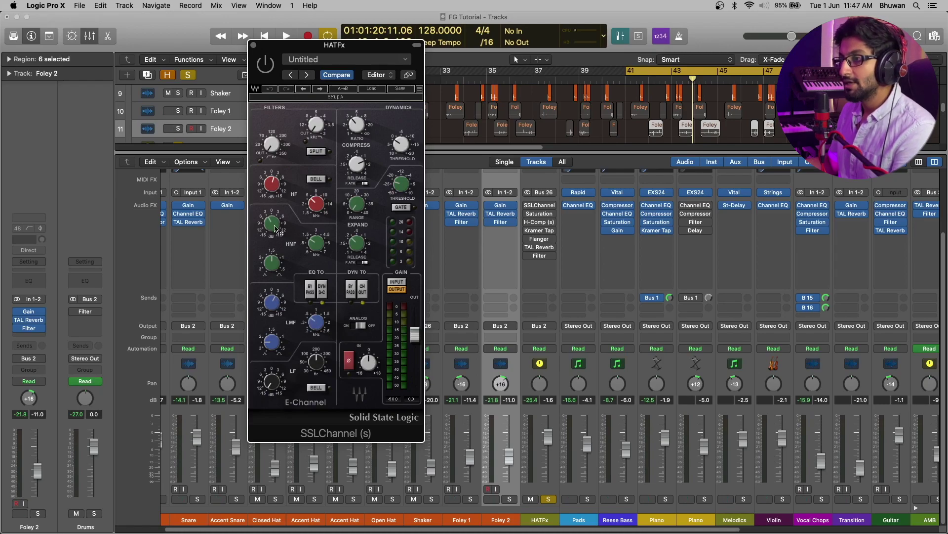
{"action": "mouse_move", "coordinate": [317, 244]}
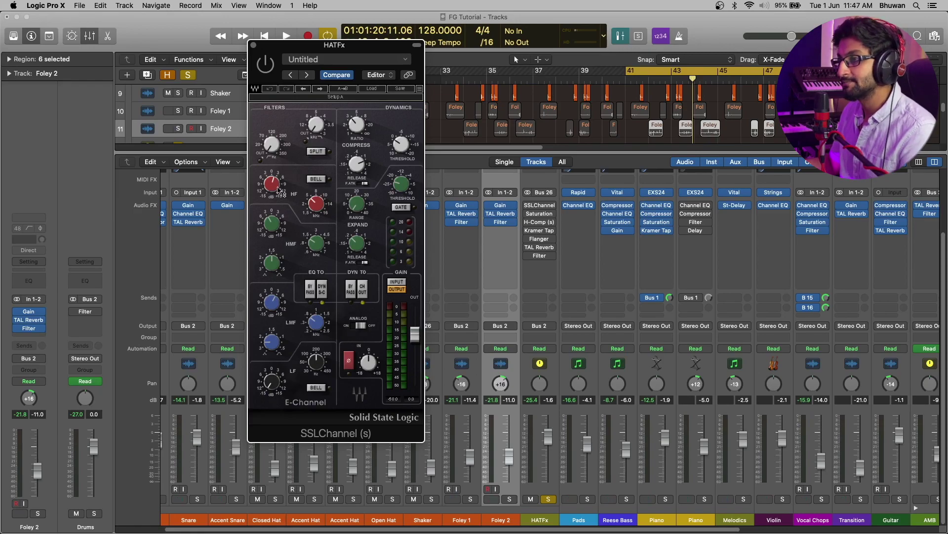
{"action": "mouse_move", "coordinate": [274, 184]}
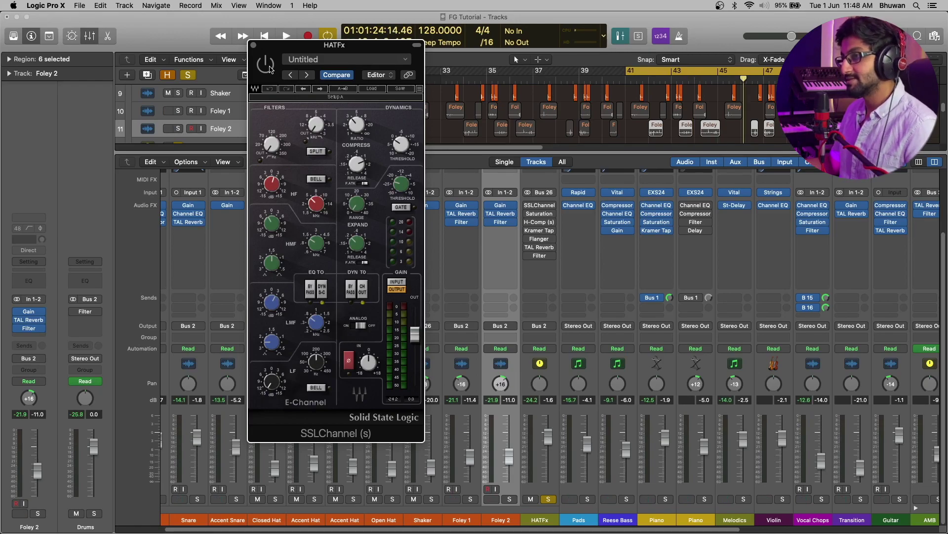
{"action": "key", "text": "space"}
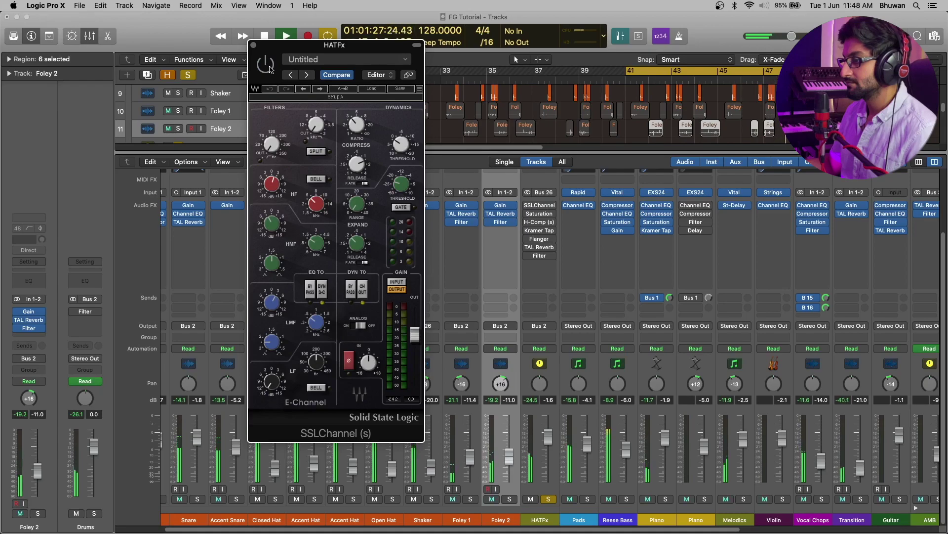
{"action": "left_click", "coordinate": [267, 65]}
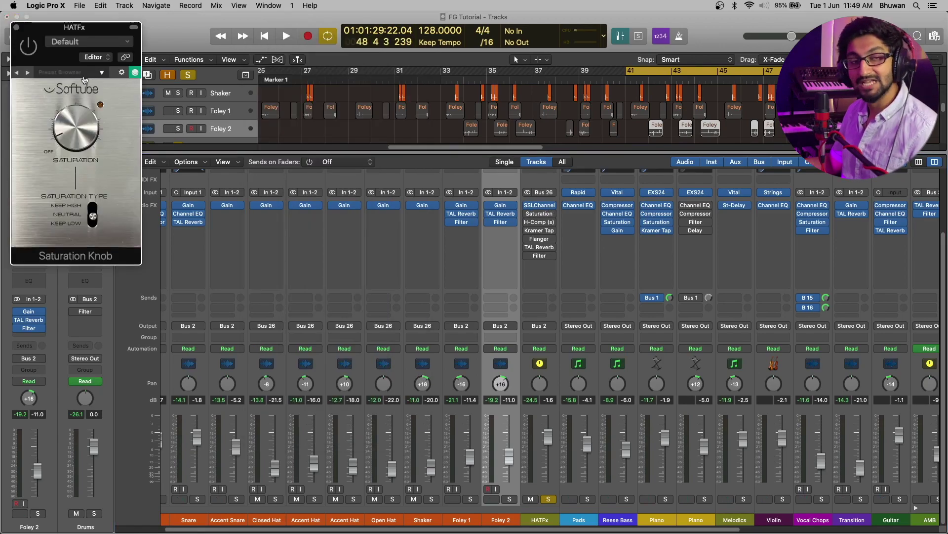
- Enable the Saturation Knob on the HATFx bus during playback, and close the plug-in
{"action": "key", "text": "space"}
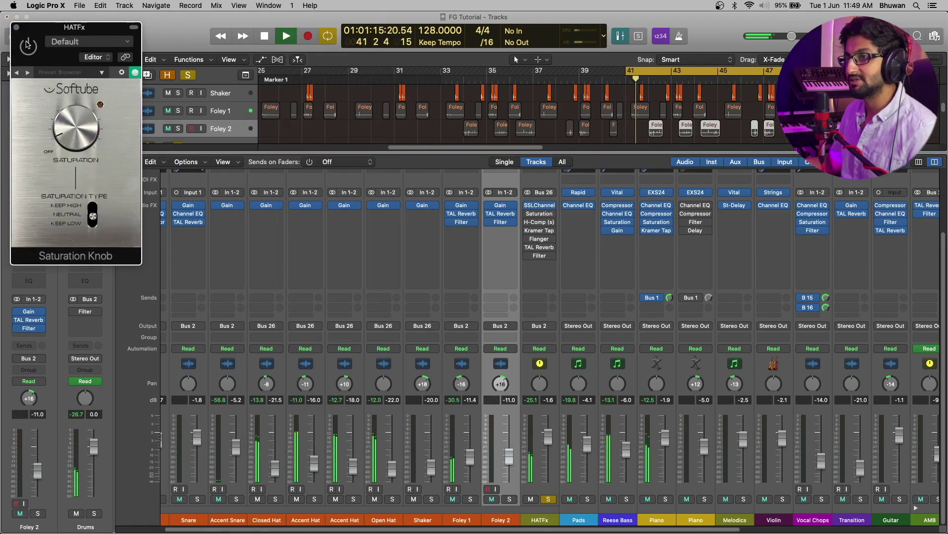
{"action": "left_click", "coordinate": [28, 45]}
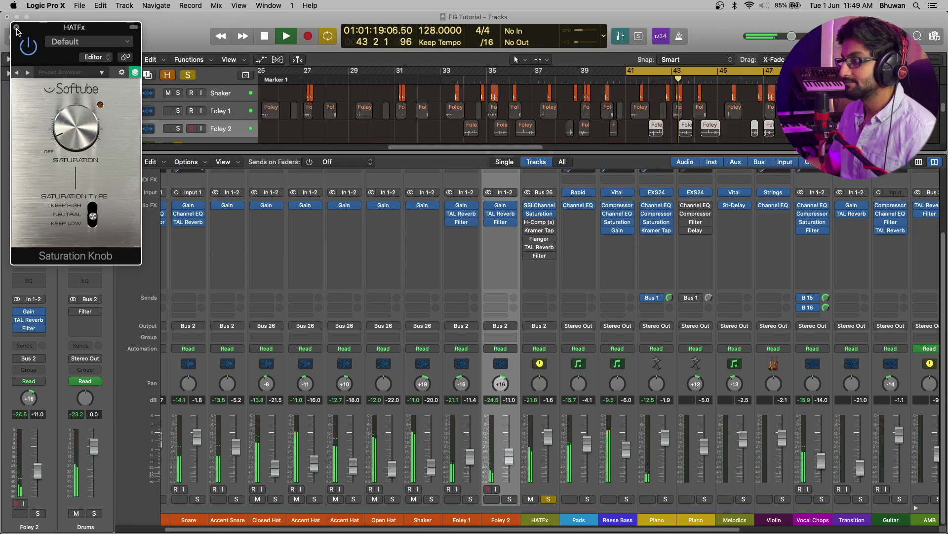
{"action": "left_click", "coordinate": [16, 27]}
- Review the H-Comp settings on the HATFx bus, audition it in playback, and enable the Kramer Tape plug-in
{"action": "left_click", "coordinate": [539, 222]}
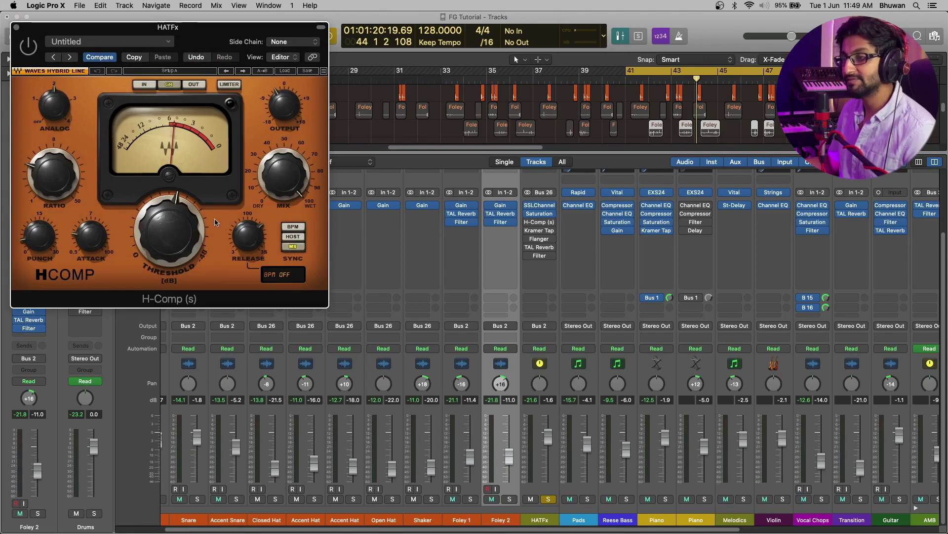
{"action": "mouse_move", "coordinate": [168, 226]}
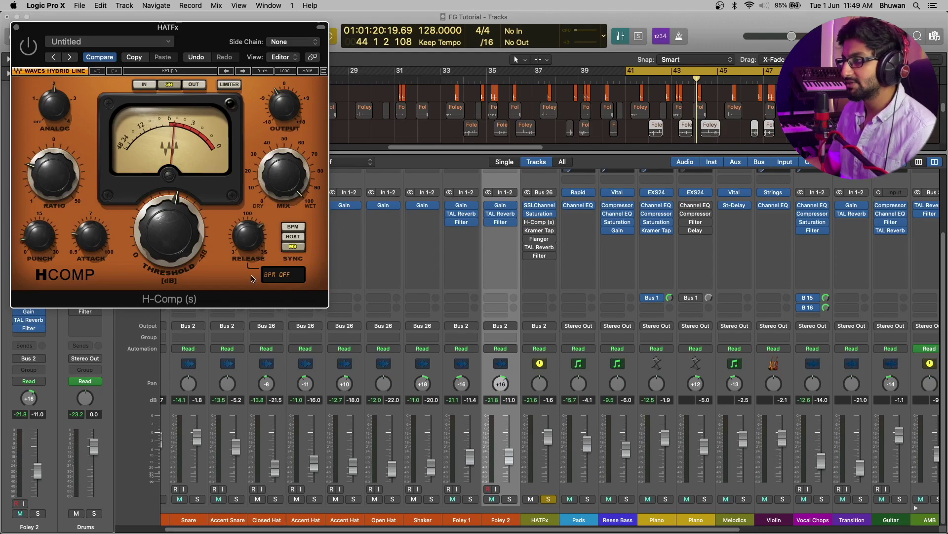
{"action": "key", "text": "space"}
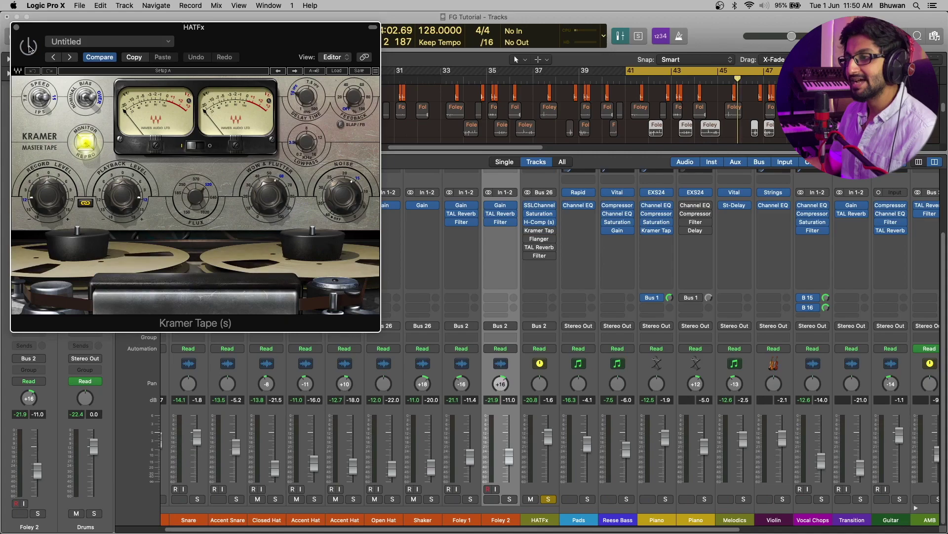
{"action": "left_click", "coordinate": [28, 47]}
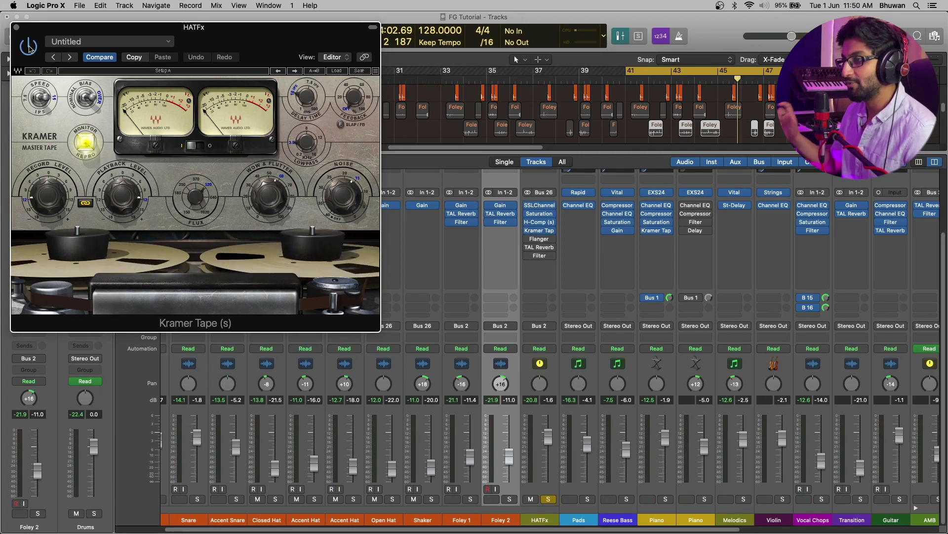
- Review the Flanger settings on the HATFx bus and bypass the bus's Kramer Tape plug-in
{"action": "left_click", "coordinate": [539, 239]}
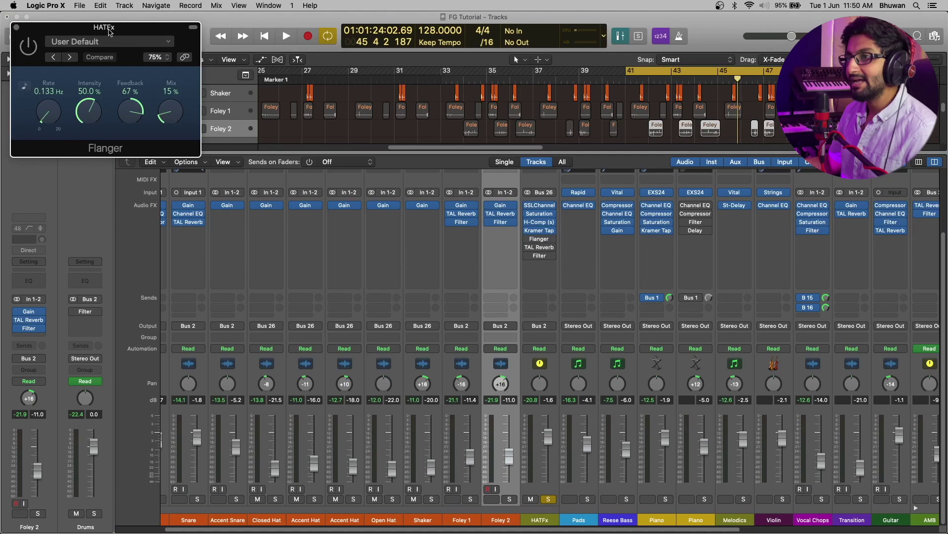
{"action": "left_click_drag", "start_coordinate": [110, 28], "coordinate": [315, 168]}
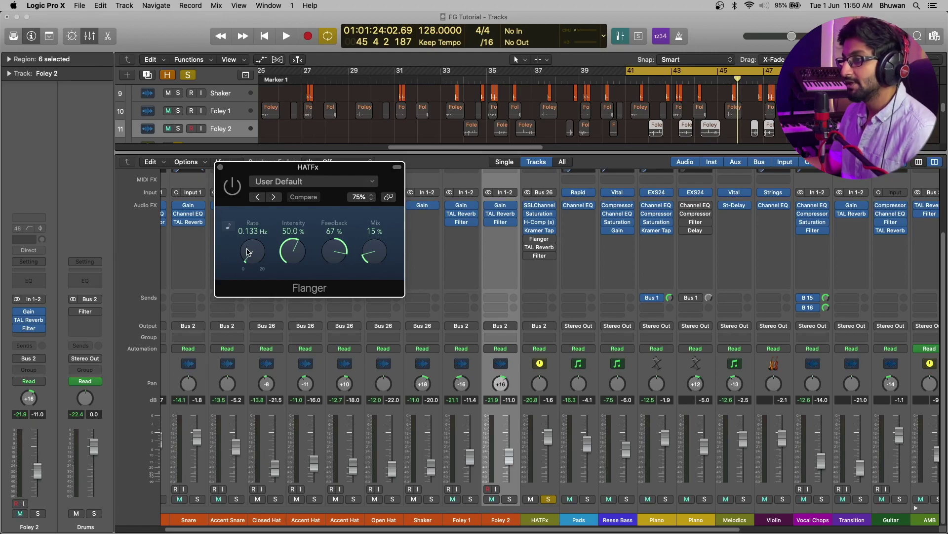
{"action": "left_click", "coordinate": [528, 231]}
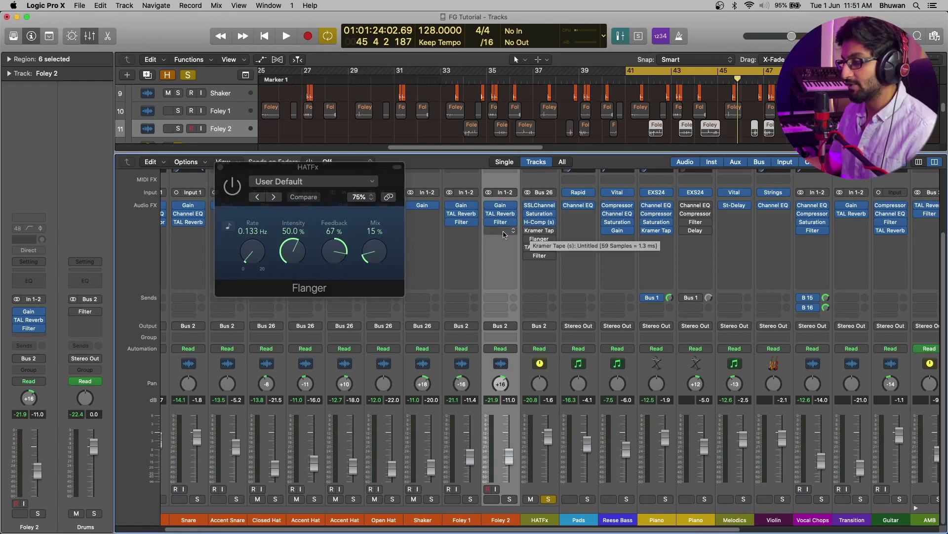
- Enable the Flanger on the HATFx bus, compare it on and off during playback, and close the plug-in
{"action": "left_click", "coordinate": [229, 197]}
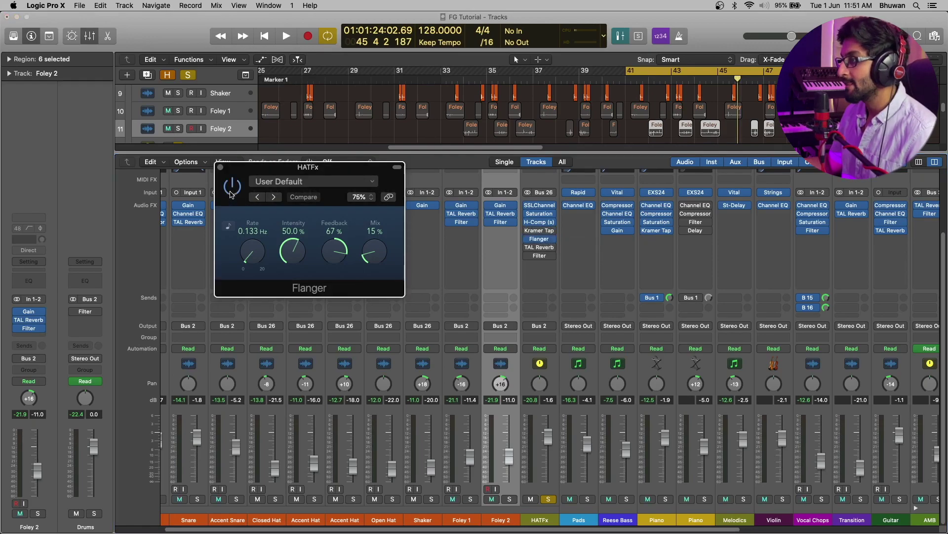
{"action": "key", "text": "space"}
{"action": "left_click", "coordinate": [225, 191]}
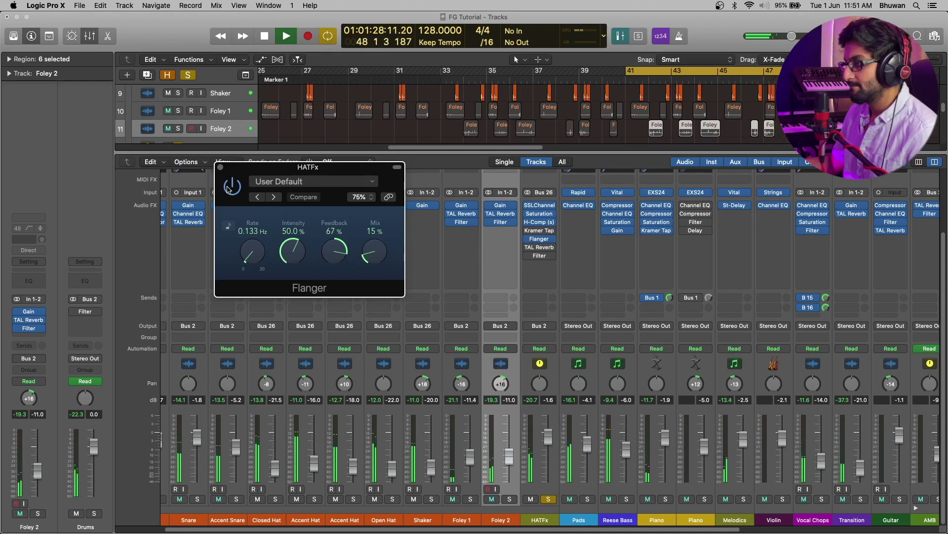
{"action": "left_click", "coordinate": [221, 167]}
{"action": "key", "text": "space"}
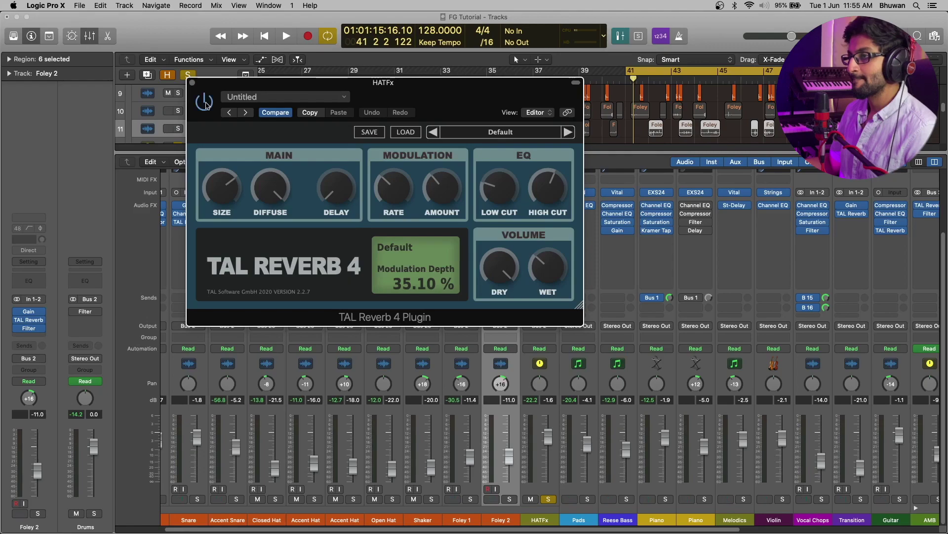
- Enable the TAL Reverb 4 and the Filter on the HATFx bus during playback, and close both plug-ins
{"action": "key", "text": "space"}
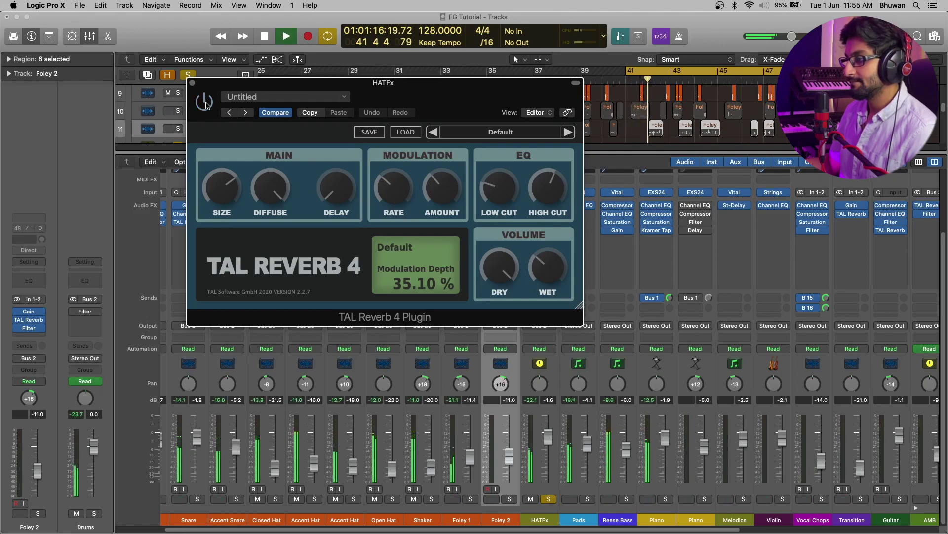
{"action": "left_click_drag", "start_coordinate": [403, 84], "coordinate": [256, 54]}
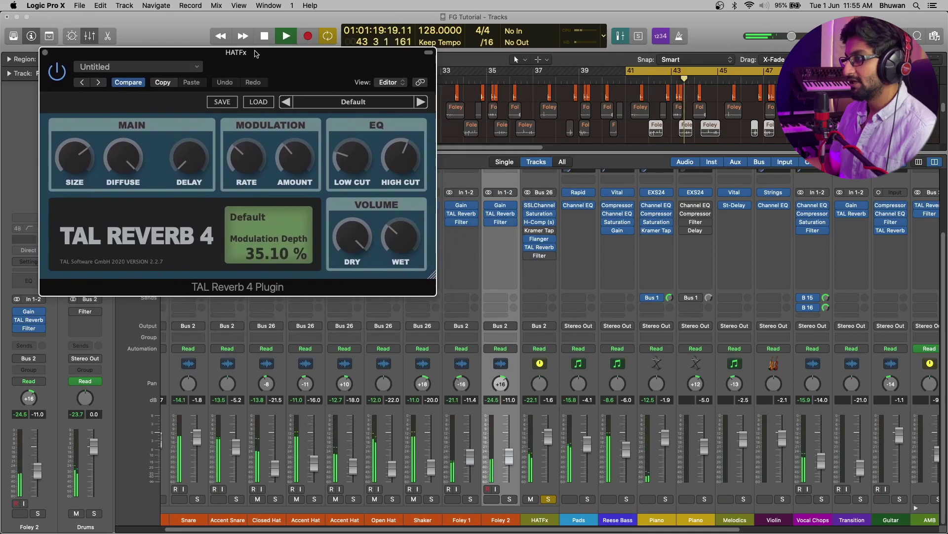
{"action": "left_click", "coordinate": [540, 256]}
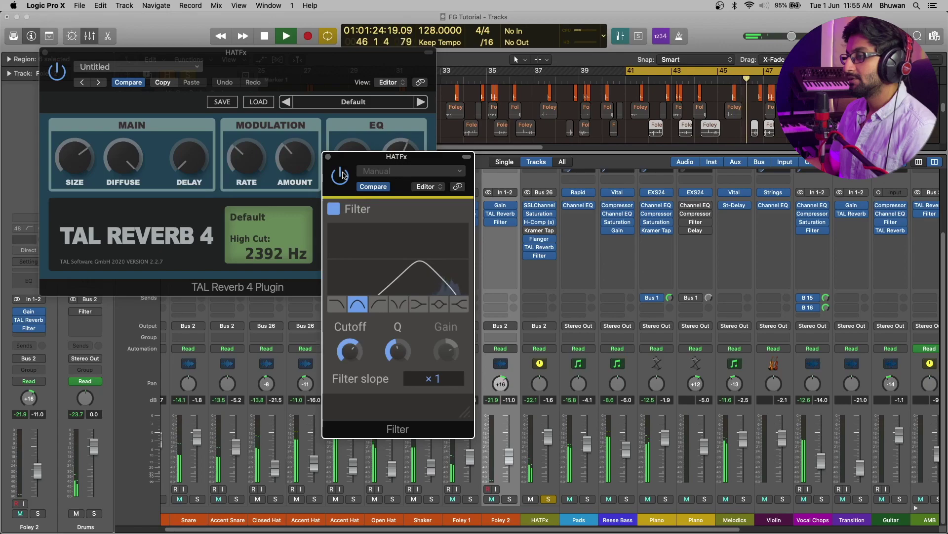
{"action": "key", "text": "space"}
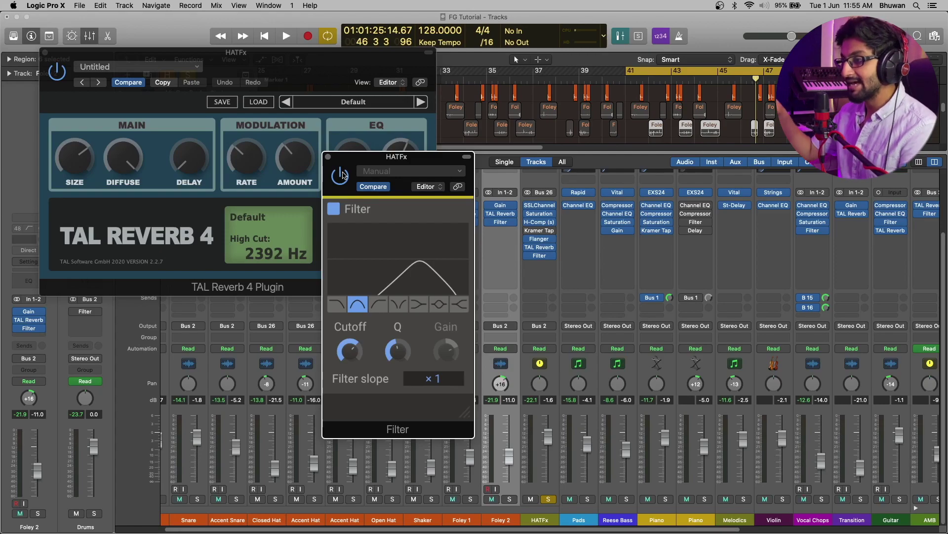
{"action": "key", "text": "space"}
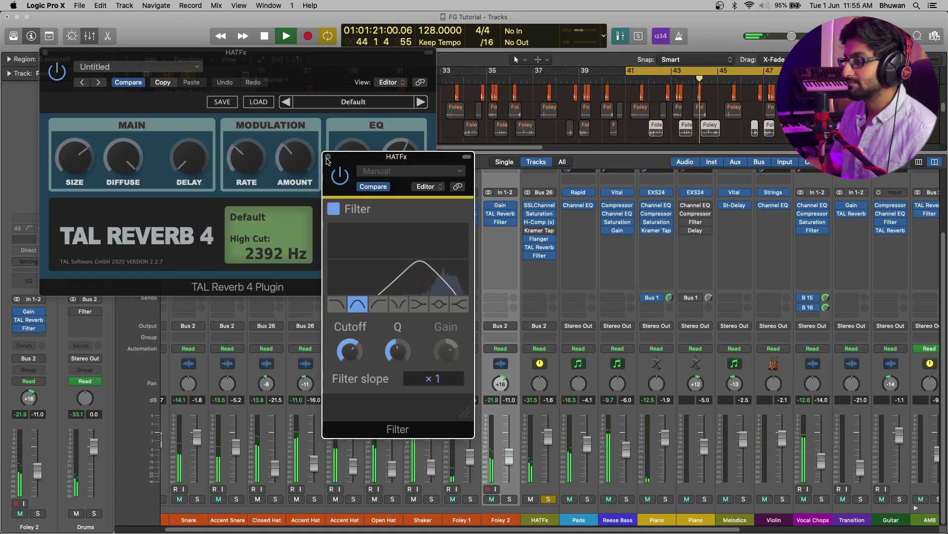
{"action": "left_click", "coordinate": [328, 157]}
{"action": "key", "text": "space"}
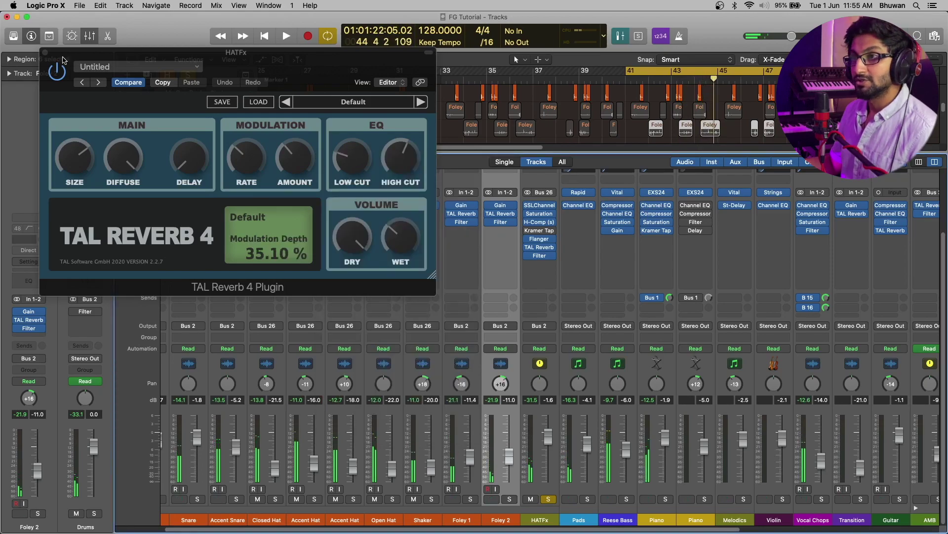
{"action": "left_click", "coordinate": [45, 51]}
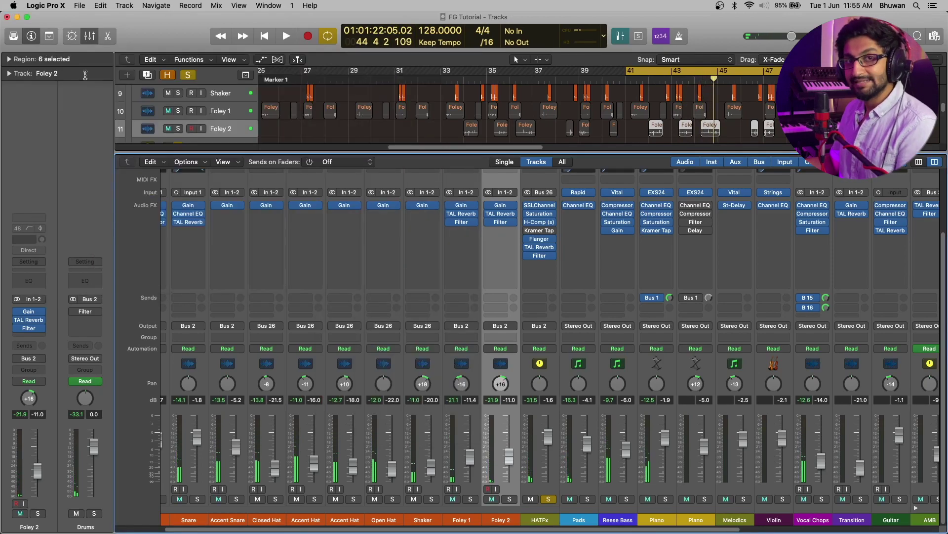
- Switch the solo from the HATFx bus to the Foley 1 and Foley 2 channels
{"action": "left_click", "coordinate": [548, 499]}
{"action": "left_click", "coordinate": [470, 499]}
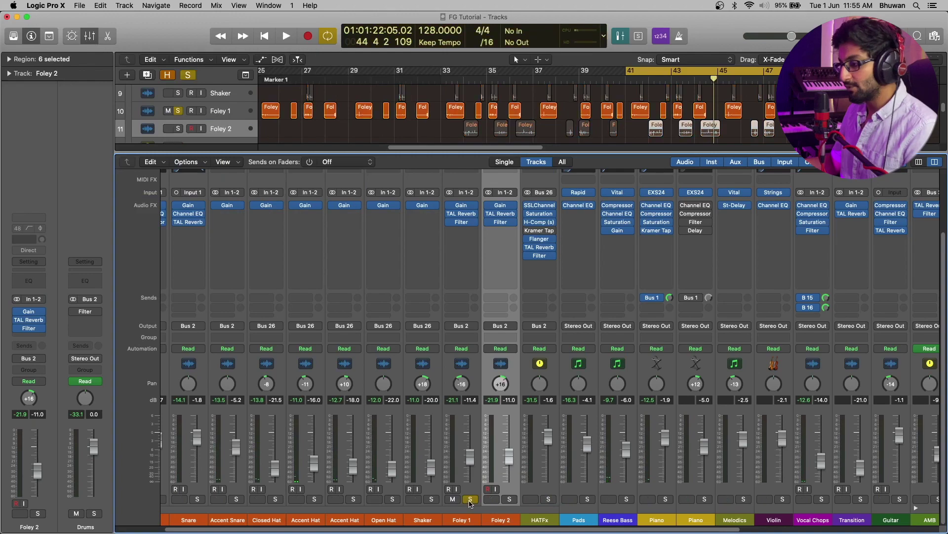
{"action": "left_click", "coordinate": [510, 499]}
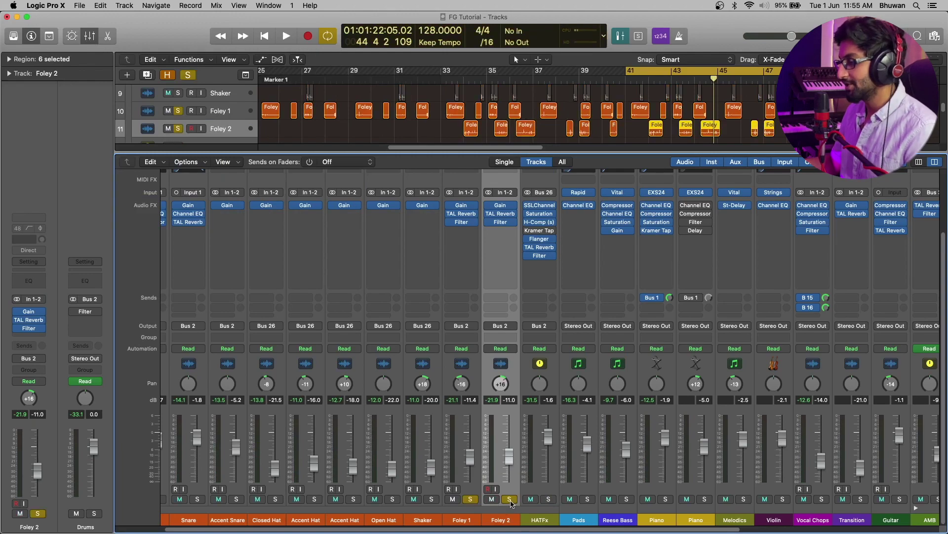
- Bypass the TAL Reverb 4 and the Filter on Foley 1, keeping both plug-ins open, and start playback
{"action": "left_click", "coordinate": [465, 216]}
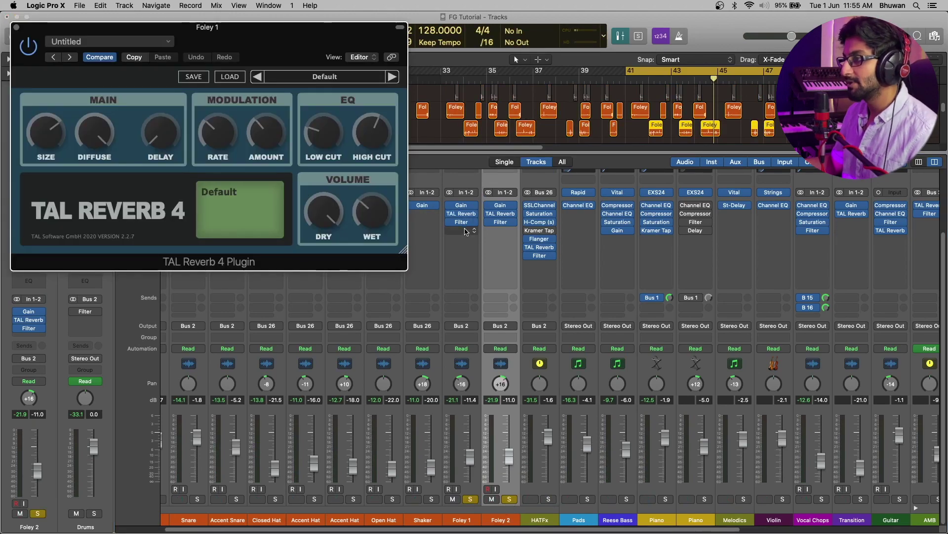
{"action": "left_click", "coordinate": [465, 223]}
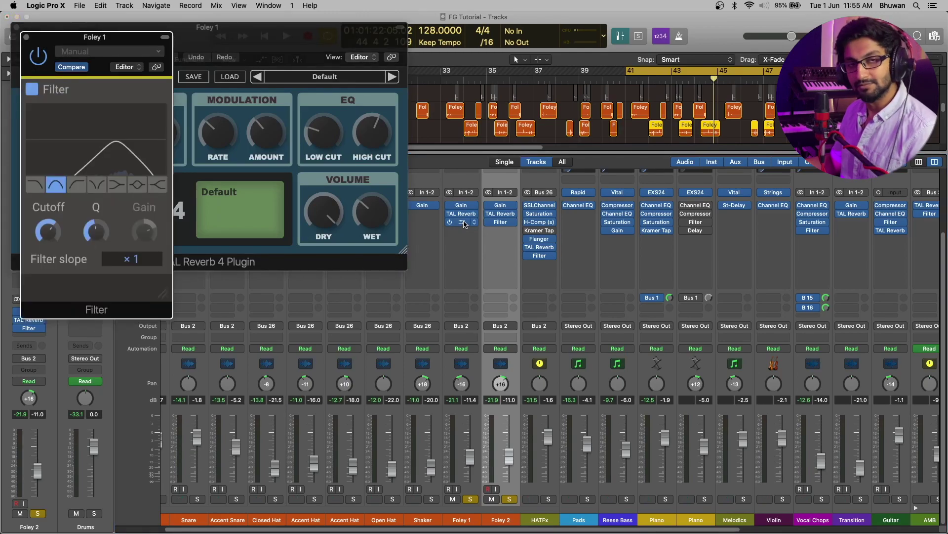
{"action": "left_click_drag", "start_coordinate": [70, 40], "coordinate": [202, 132]}
{"action": "left_click", "coordinate": [33, 51]}
{"action": "left_click_drag", "start_coordinate": [318, 29], "coordinate": [551, 173]}
{"action": "left_click", "coordinate": [173, 154]}
{"action": "key", "text": "space"}
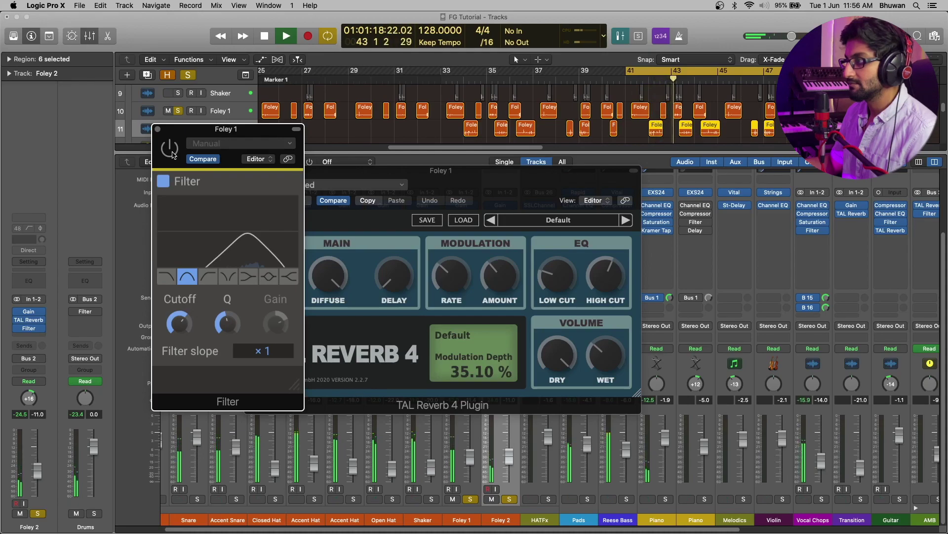
- Re-enable the Filter and TAL Reverb 4 on Foley 1 during playback, close both plug-ins, and stop
{"action": "left_click_drag", "start_coordinate": [324, 177], "coordinate": [546, 173]}
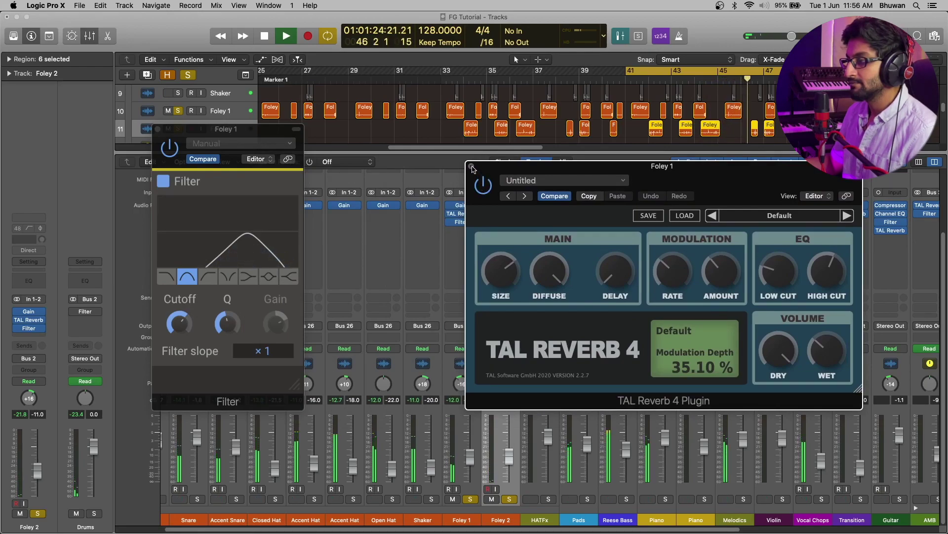
{"action": "left_click", "coordinate": [472, 168]}
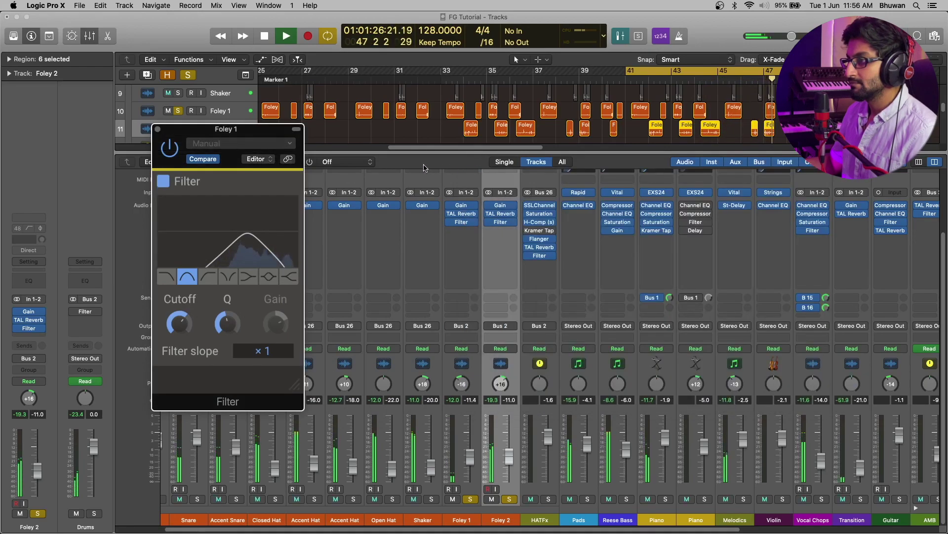
{"action": "left_click", "coordinate": [158, 129]}
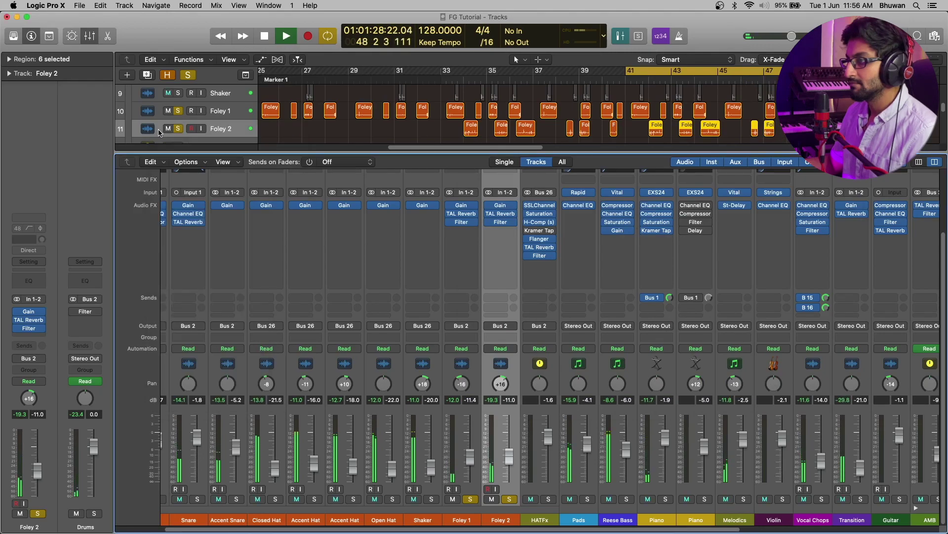
{"action": "key", "text": "space"}
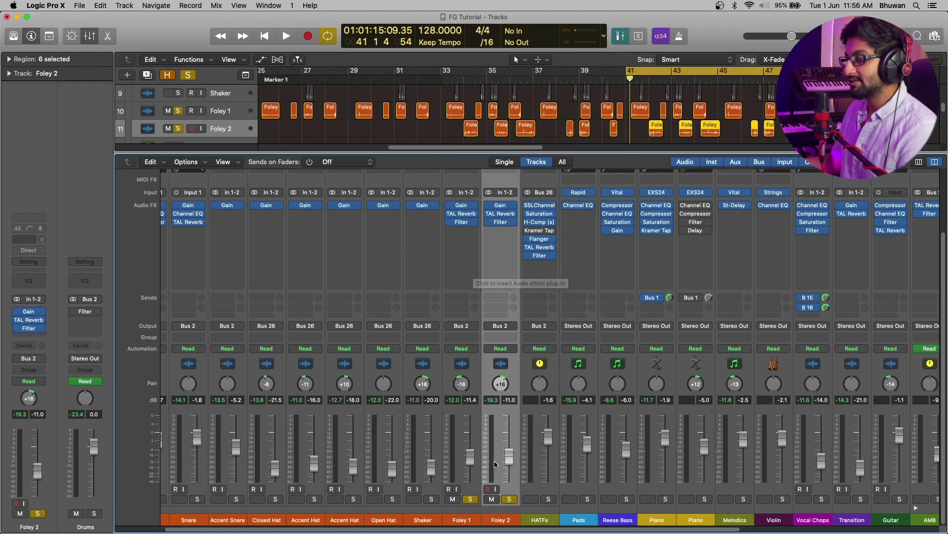
{"action": "scroll", "coordinate": [474, 276], "scroll_direction": "up", "scroll_amount": 3}
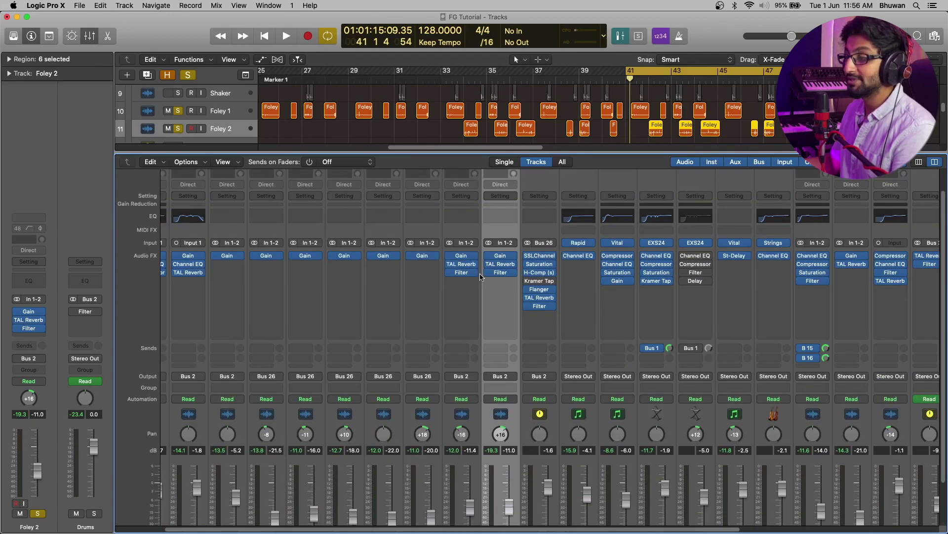